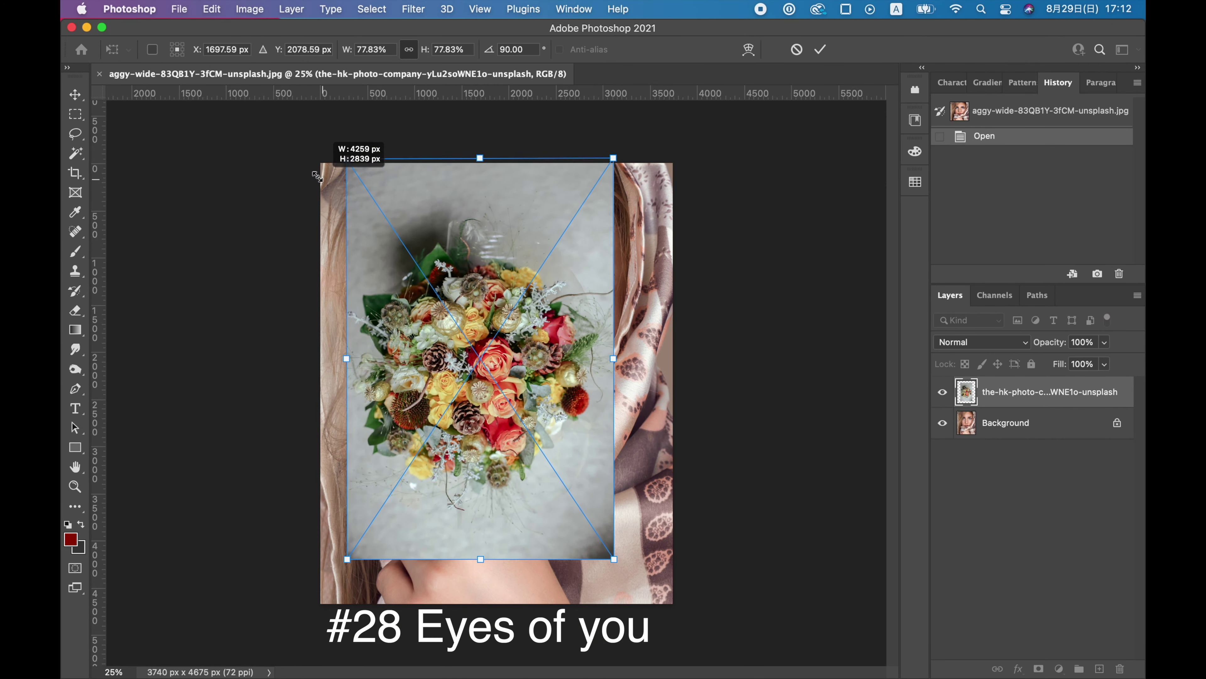
# Place the flower bouquet image and blend it in Darker Color mode.
pyautogui.press('Return')
pyautogui.click(981, 342)
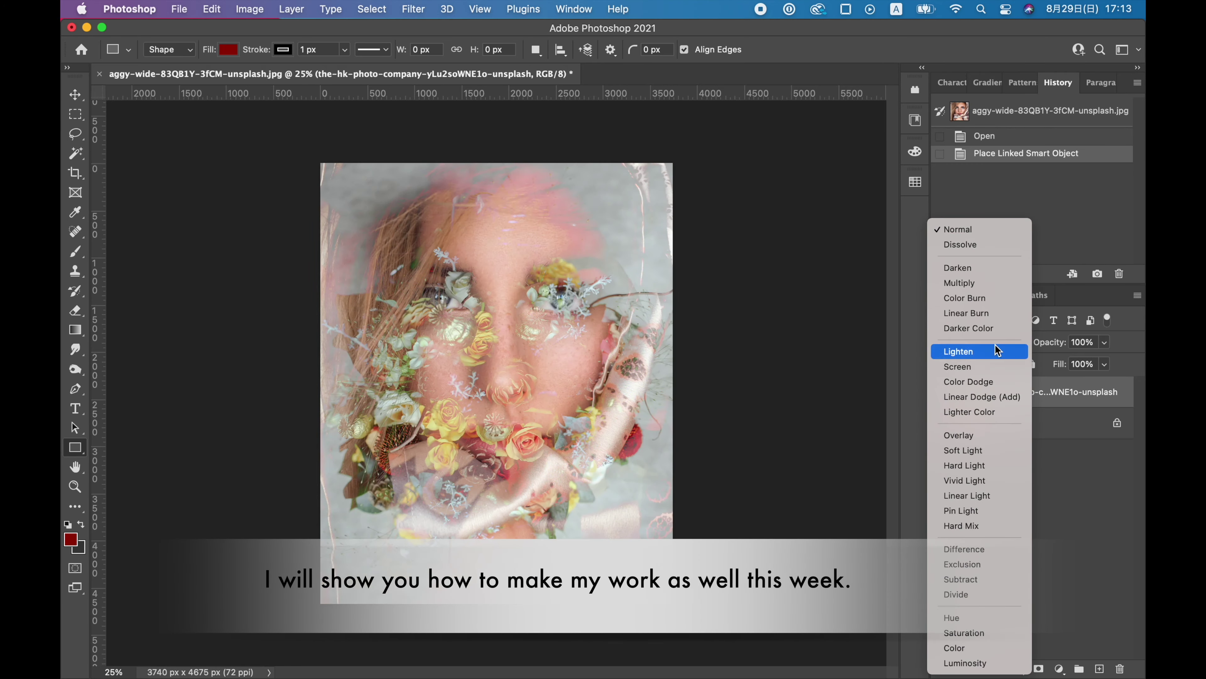
pyautogui.click(978, 283)
pyautogui.click(981, 341)
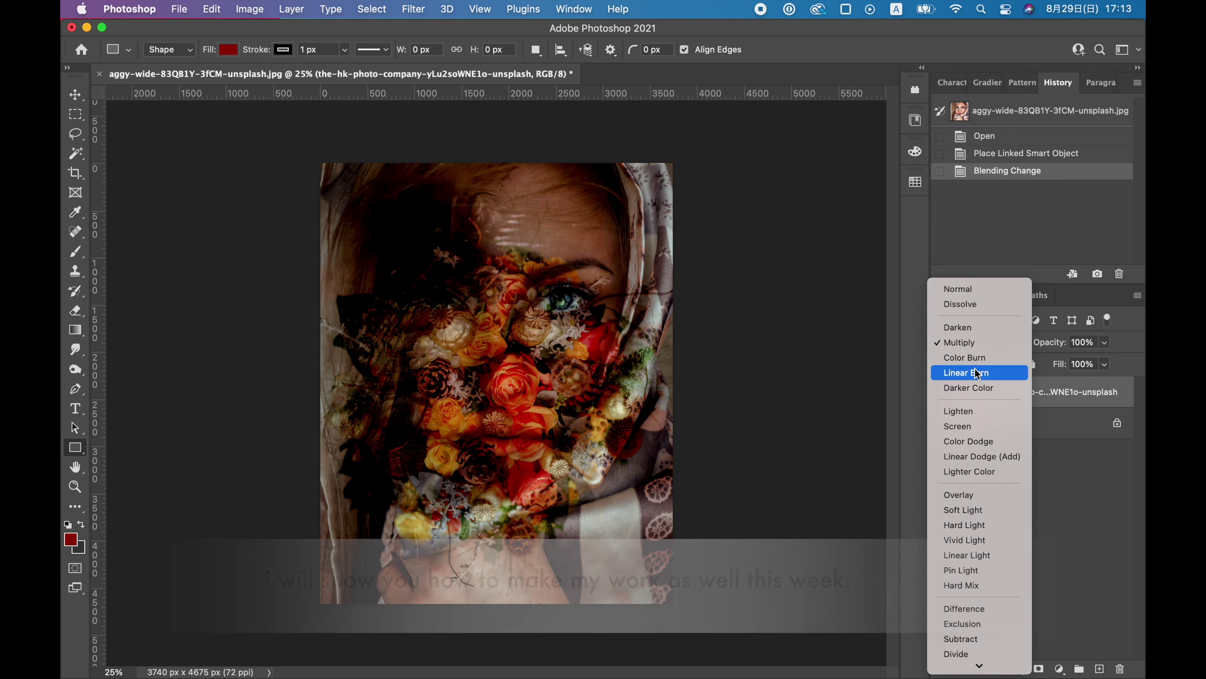
pyautogui.click(978, 390)
# Enlarge the flowers slightly and move them up and right over the face, keeping Darker Color.
pyautogui.press('super+t')
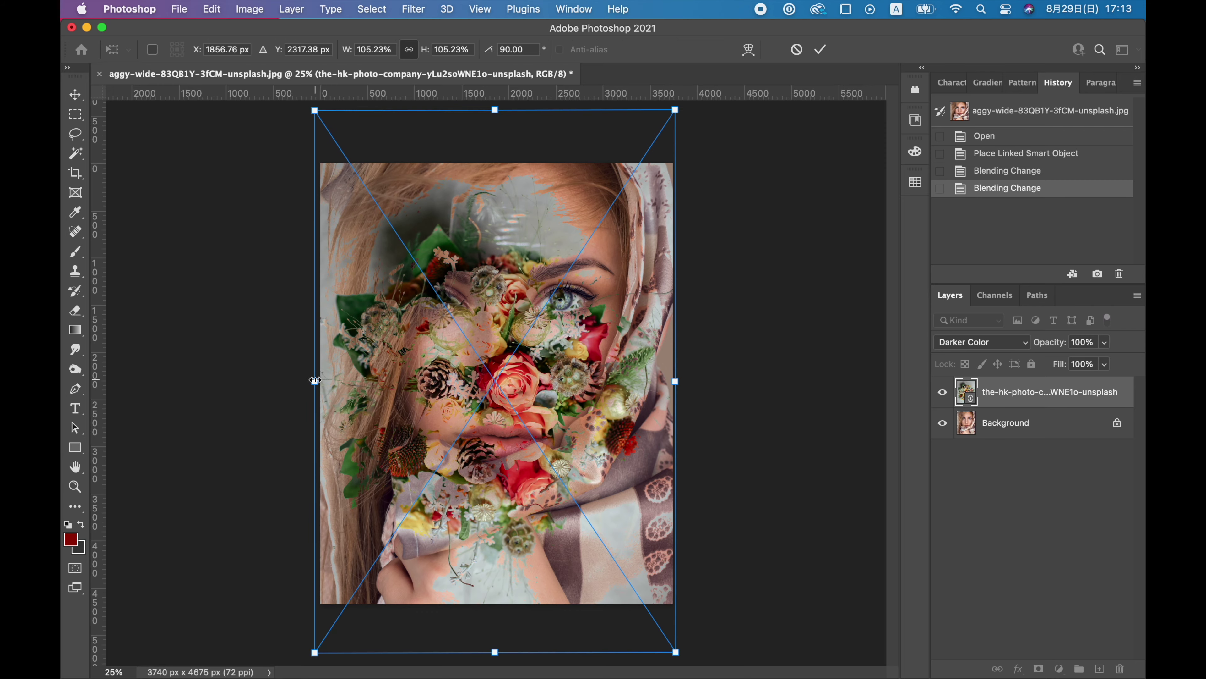
pyautogui.moveTo(315, 381); pyautogui.dragTo(269, 380)
pyautogui.press('super+z')
pyautogui.moveTo(494, 401)
pyautogui.mouseDown()
pyautogui.moveTo(508, 375)
pyautogui.moveTo(482, 370)
pyautogui.mouseUp()
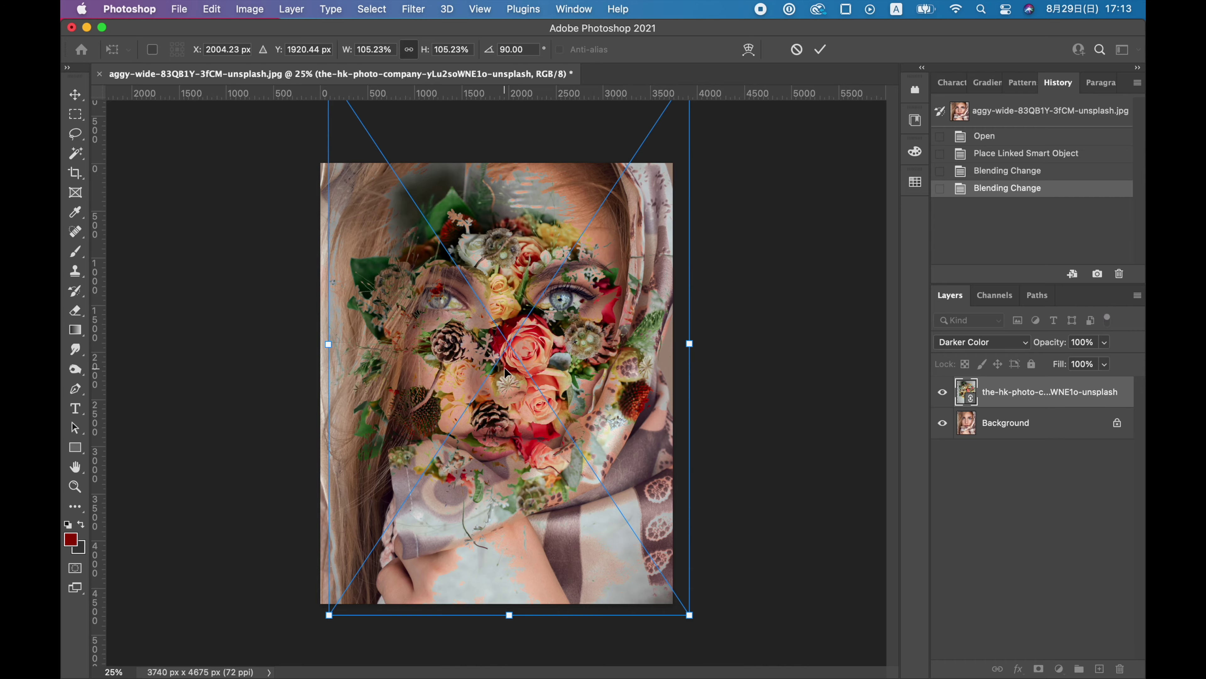
pyautogui.press('Return')
pyautogui.click(981, 342)
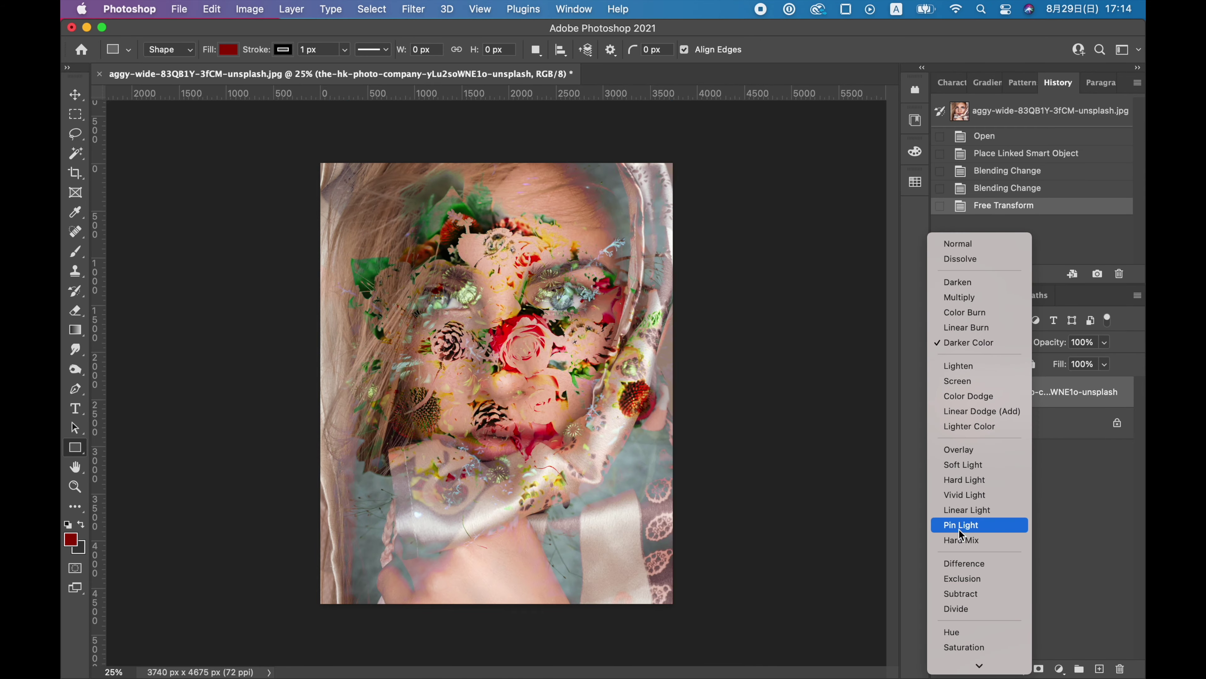
pyautogui.click(966, 338)
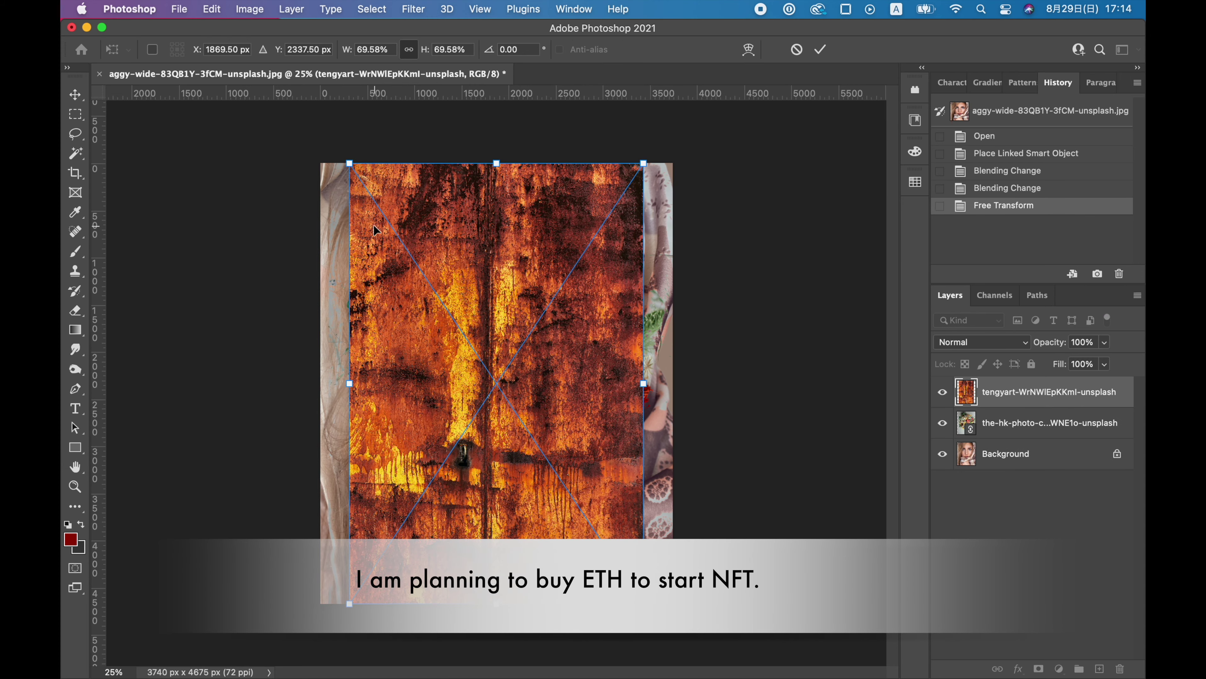
# Shrink the placed rusty texture into the top-left corner and set it to Screen.
pyautogui.moveTo(454, 604)
pyautogui.mouseDown()
pyautogui.moveTo(487, 477)
pyautogui.moveTo(413, 302)
pyautogui.mouseUp()
pyautogui.press('Return')
pyautogui.click(982, 342)
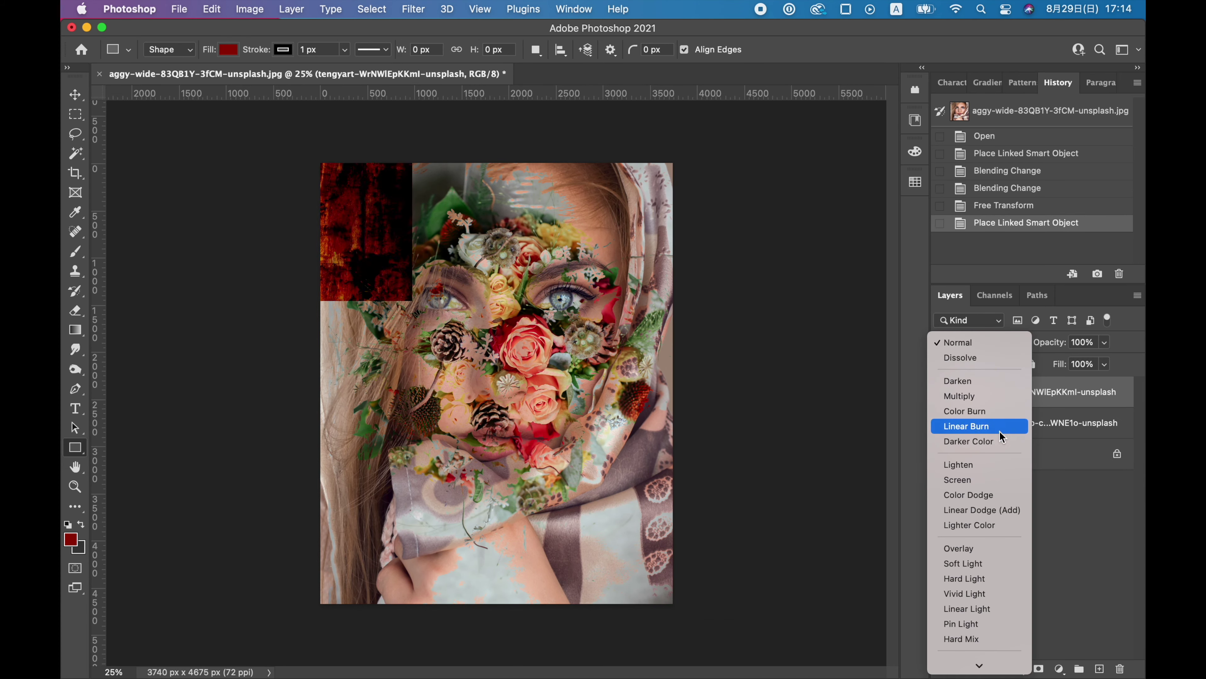
pyautogui.click(1011, 482)
# Duplicate the texture right along the top as Overlay at 63%; set the original to 56%.
pyautogui.hotkey('ctrl', 'j')
pyautogui.press('v')
pyautogui.moveTo(365, 228); pyautogui.dragTo(443, 228)
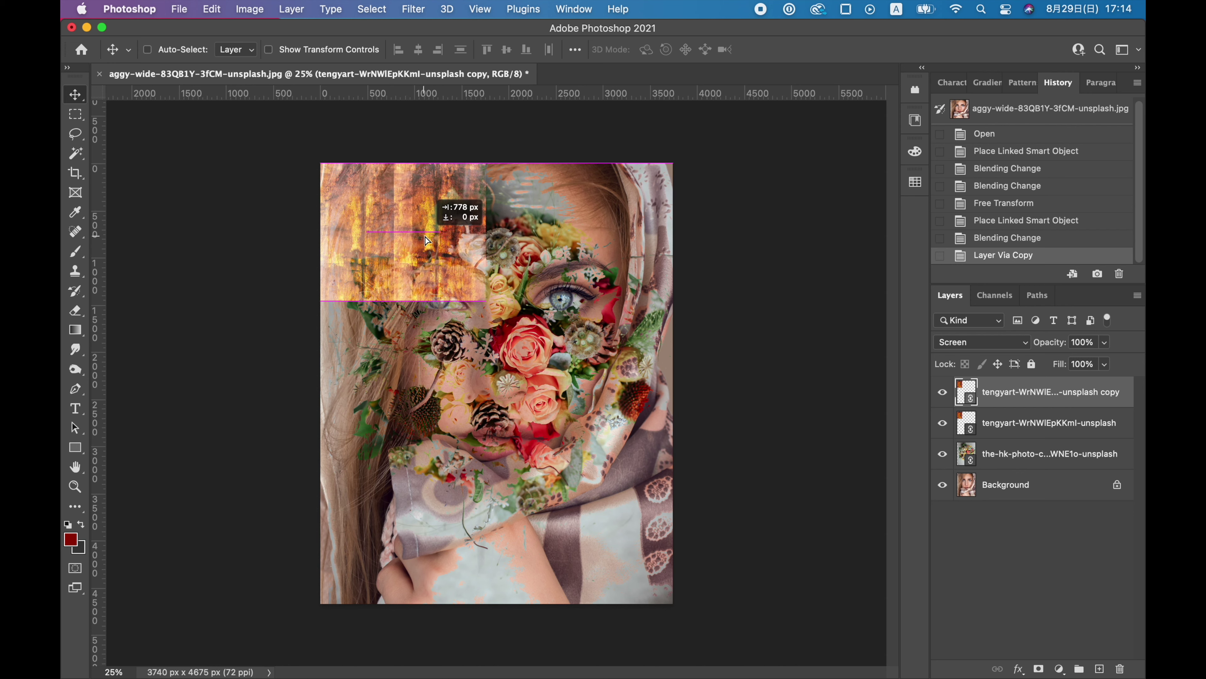
pyautogui.click(982, 341)
pyautogui.click(961, 412)
pyautogui.moveTo(1053, 348)
pyautogui.mouseDown()
pyautogui.moveTo(1036, 348)
pyautogui.moveTo(1047, 347)
pyautogui.mouseUp()
pyautogui.click(1039, 423)
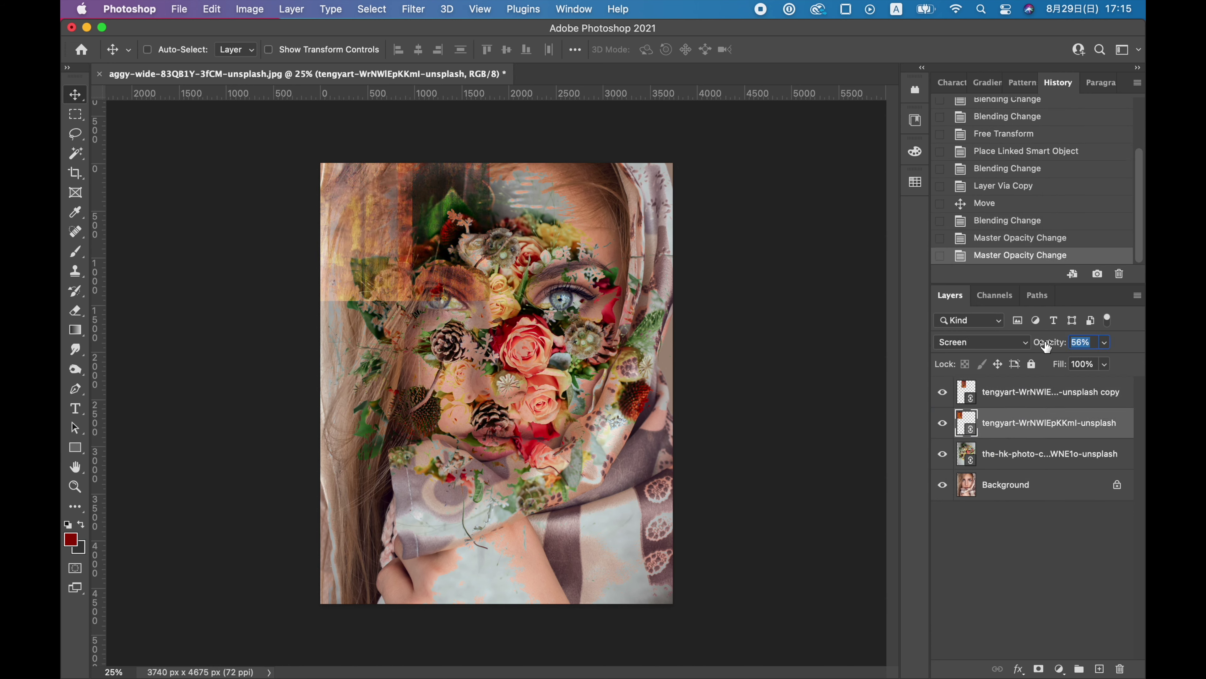
# Add a second texture copy further along the top in Vivid Light mode.
pyautogui.click(1012, 400)
pyautogui.hotkey('ctrl', 'j')
pyautogui.moveTo(537, 214); pyautogui.dragTo(627, 200)
pyautogui.click(982, 342)
pyautogui.click(969, 387)
# Make a third texture copy in Pin Light and move a fourth copy into place.
pyautogui.hotkey('ctrl', 'j')
pyautogui.click(982, 342)
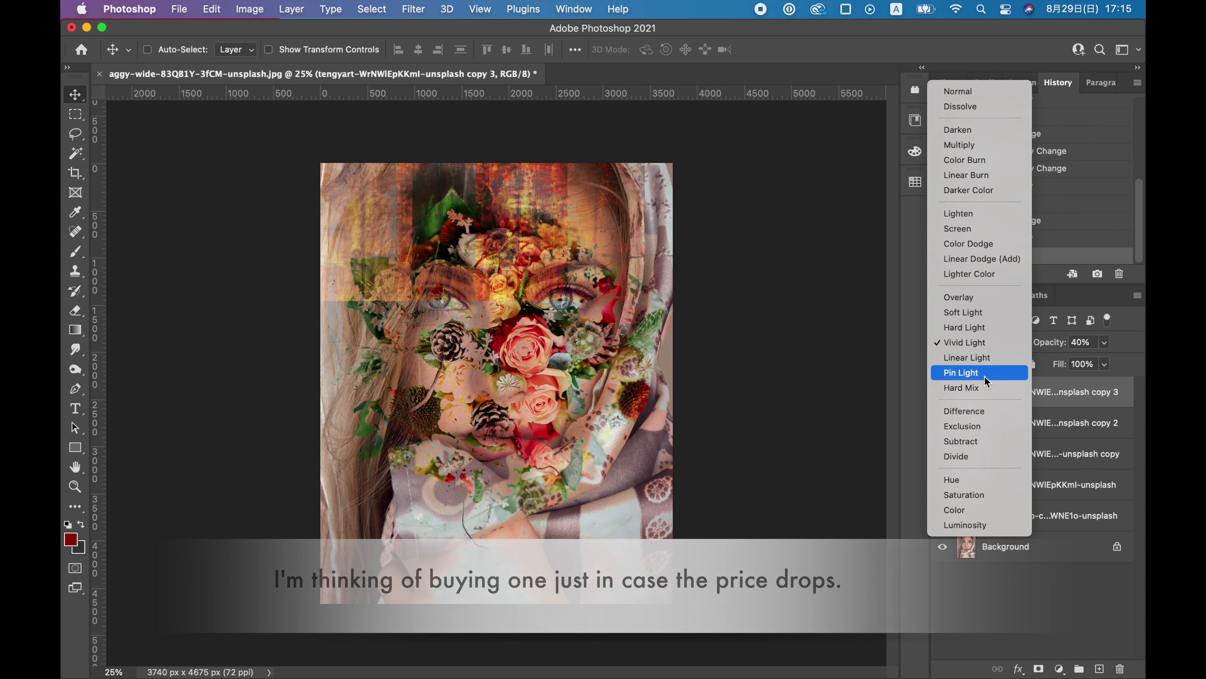
pyautogui.click(964, 372)
pyautogui.hotkey('ctrl', 'j')
pyautogui.moveTo(684, 230); pyautogui.dragTo(684, 230)
pyautogui.click(982, 342)
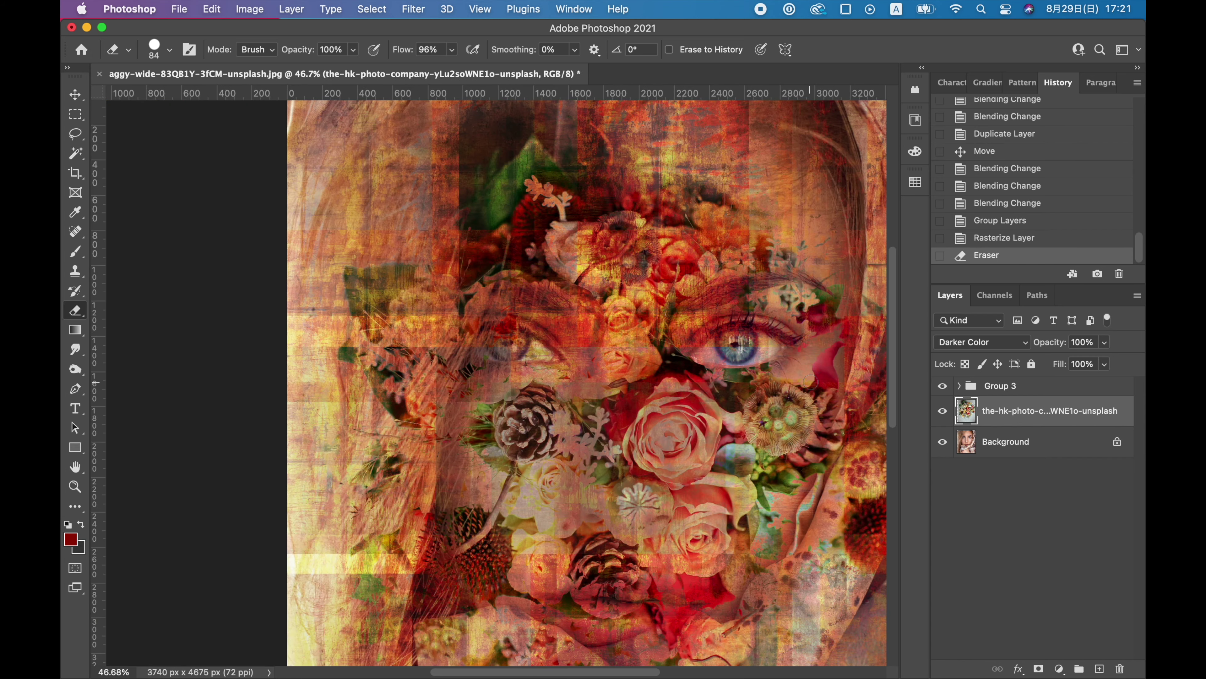
# Drop the flower layer to 42% opacity, hide the texture group, and erase flowers off the lips.
pyautogui.write('42')
pyautogui.press('Return')
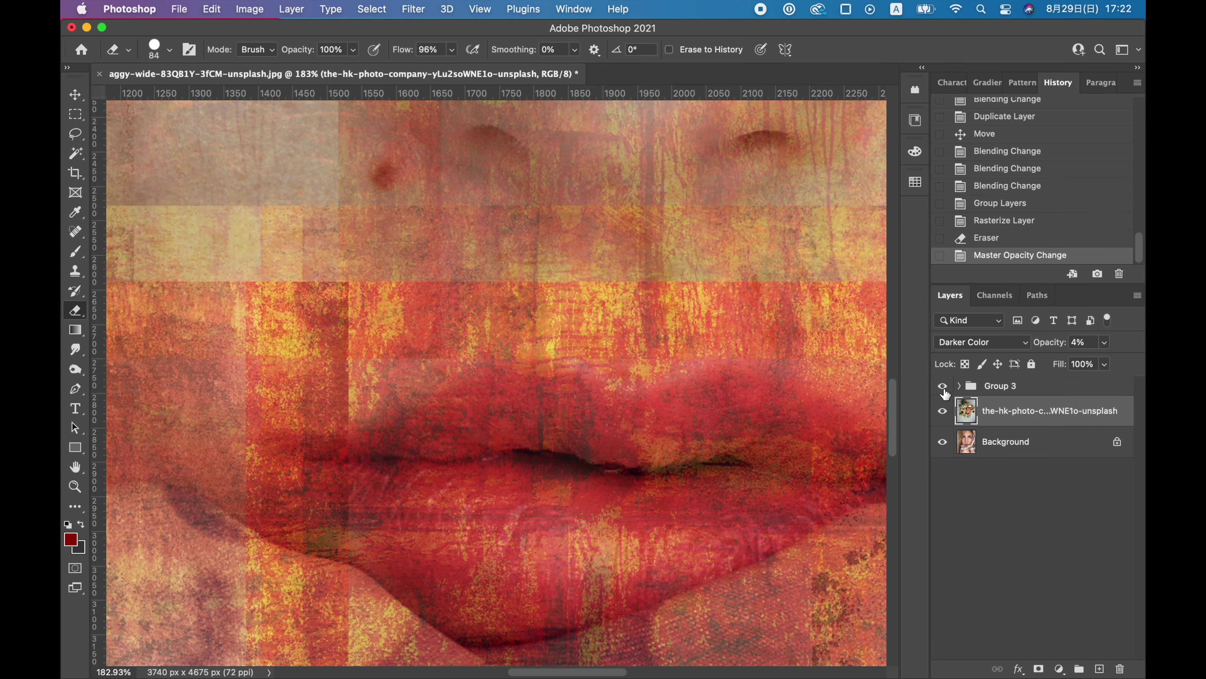
pyautogui.click(942, 386)
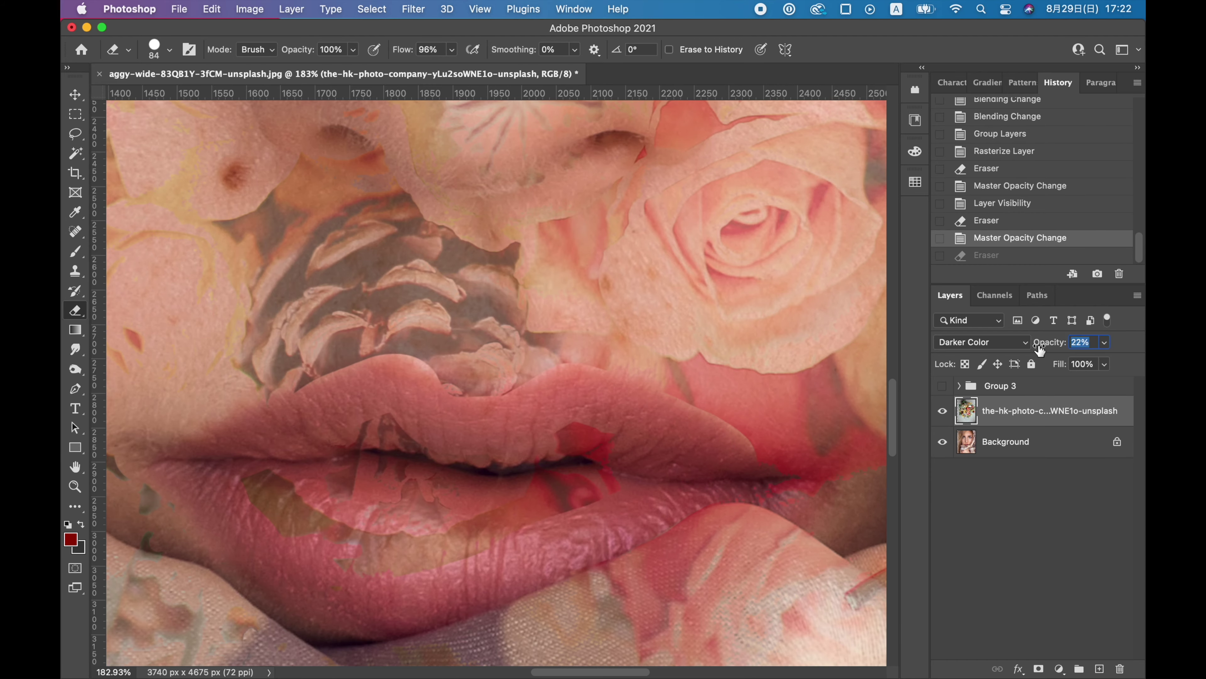
pyautogui.moveTo(827, 475); pyautogui.dragTo(667, 447)
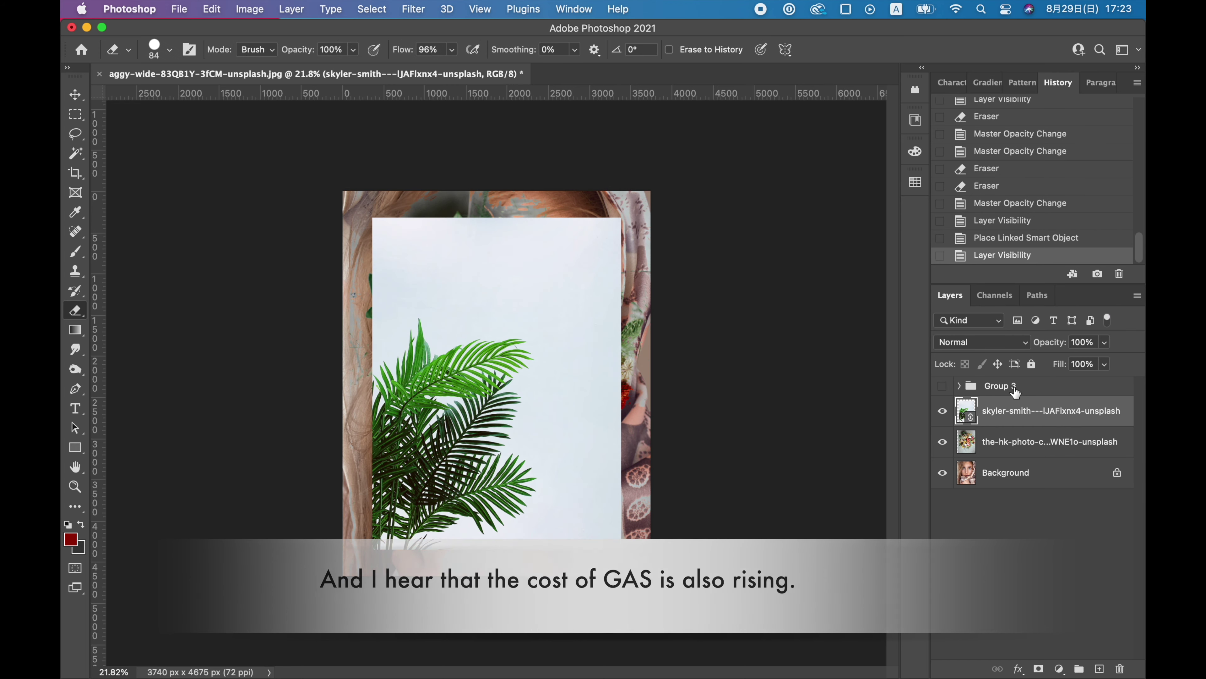
# Duplicate the Blue channel, boost Brightness/Contrast, and select the white background with Color Range.
pyautogui.moveTo(1097, 671); pyautogui.dragTo(1097, 669)
pyautogui.click(249, 9)
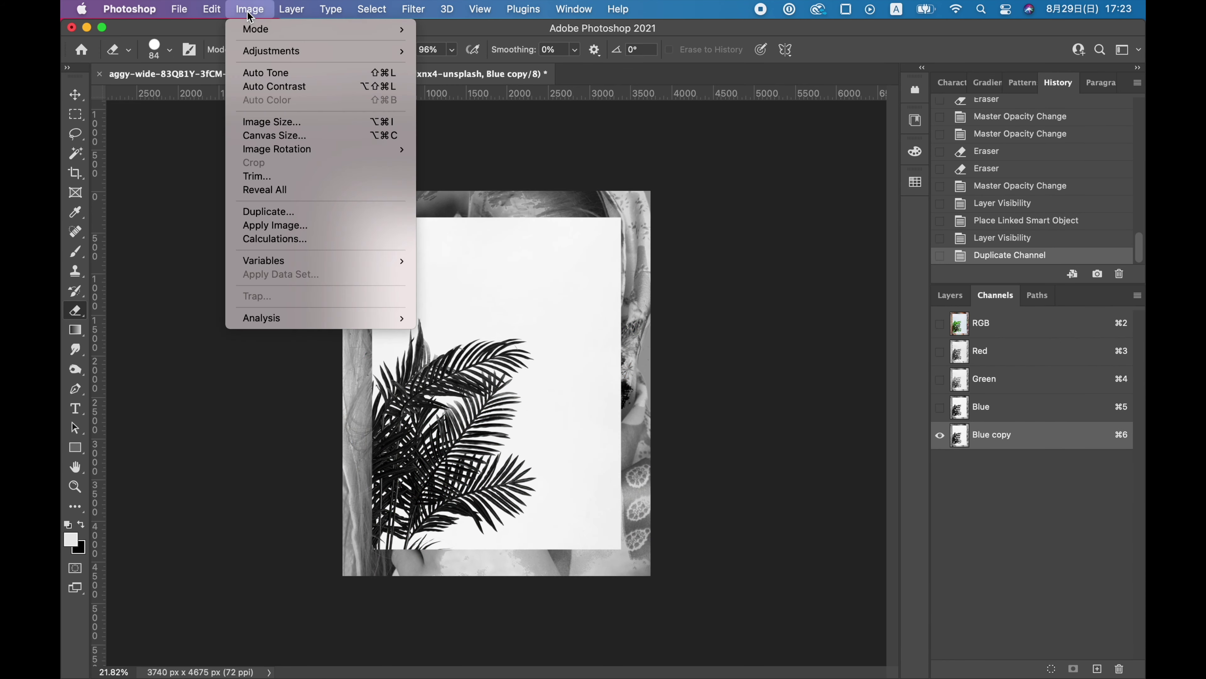
pyautogui.click(477, 49)
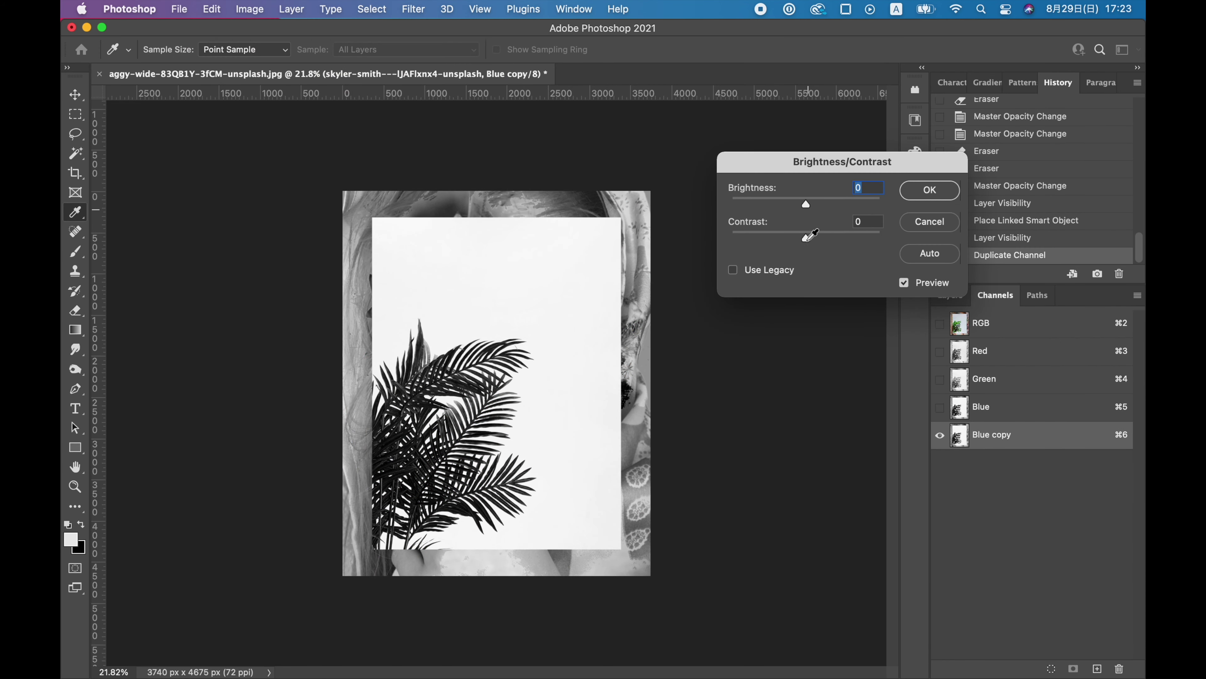
pyautogui.click(914, 193)
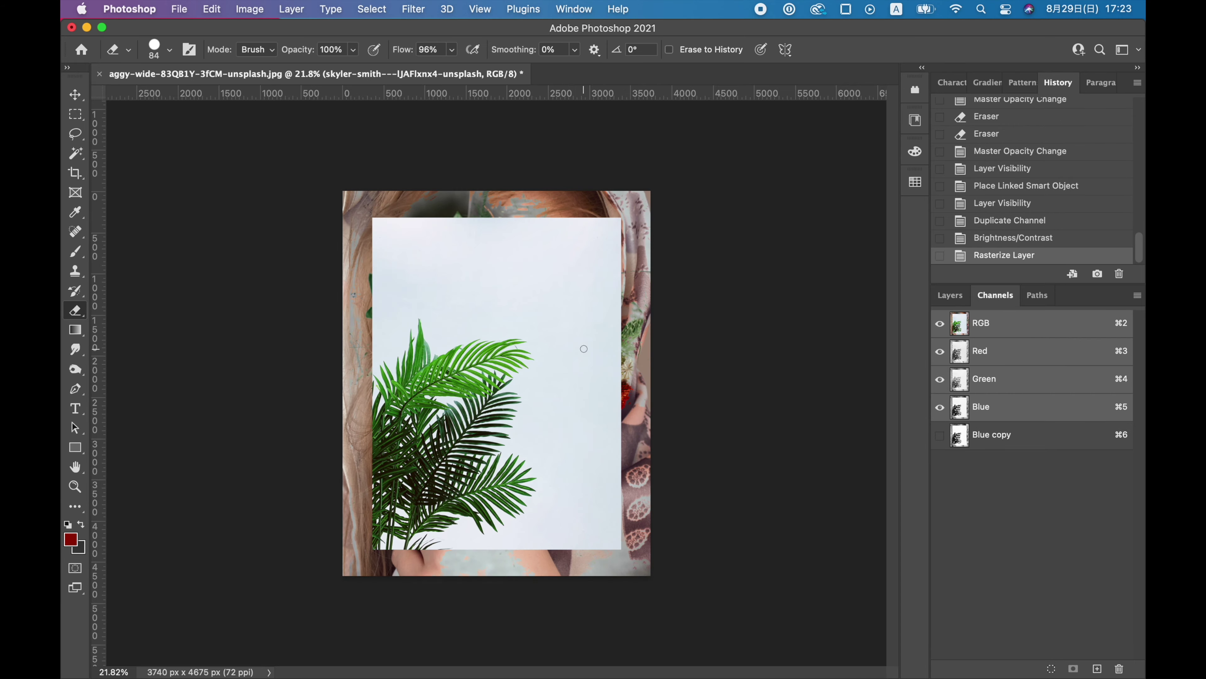
pyautogui.hotkey('ctrl', 'z')
pyautogui.click(372, 10)
pyautogui.click(410, 154)
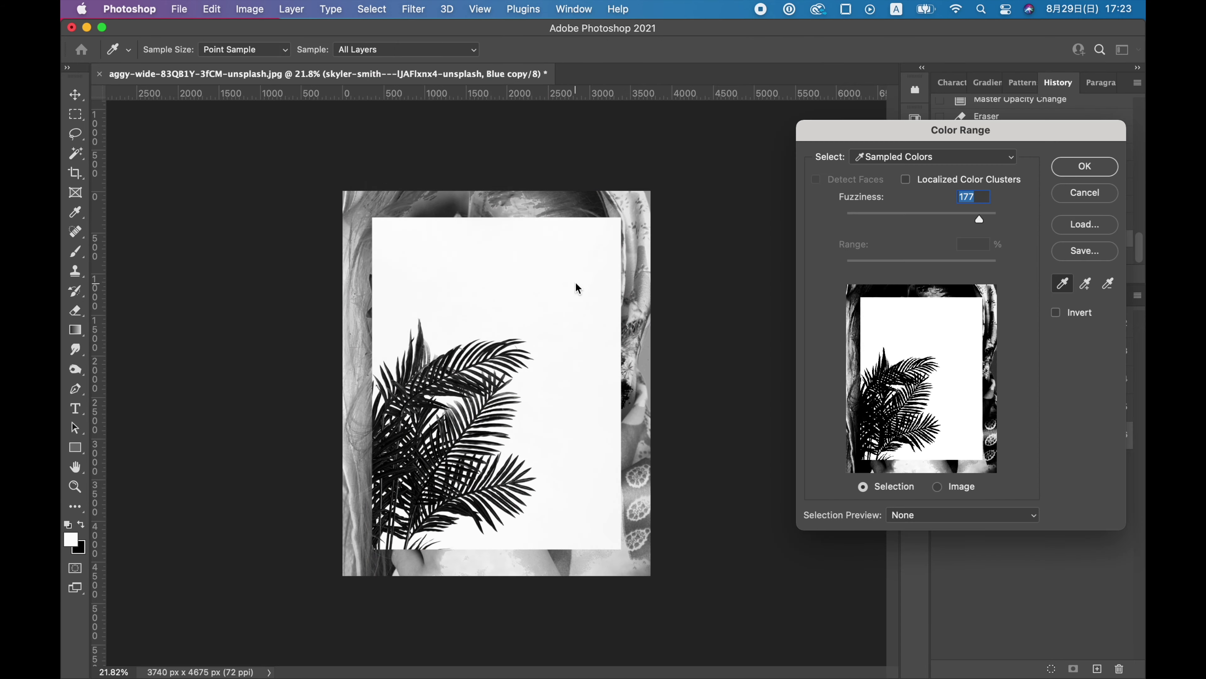
pyautogui.click(1087, 167)
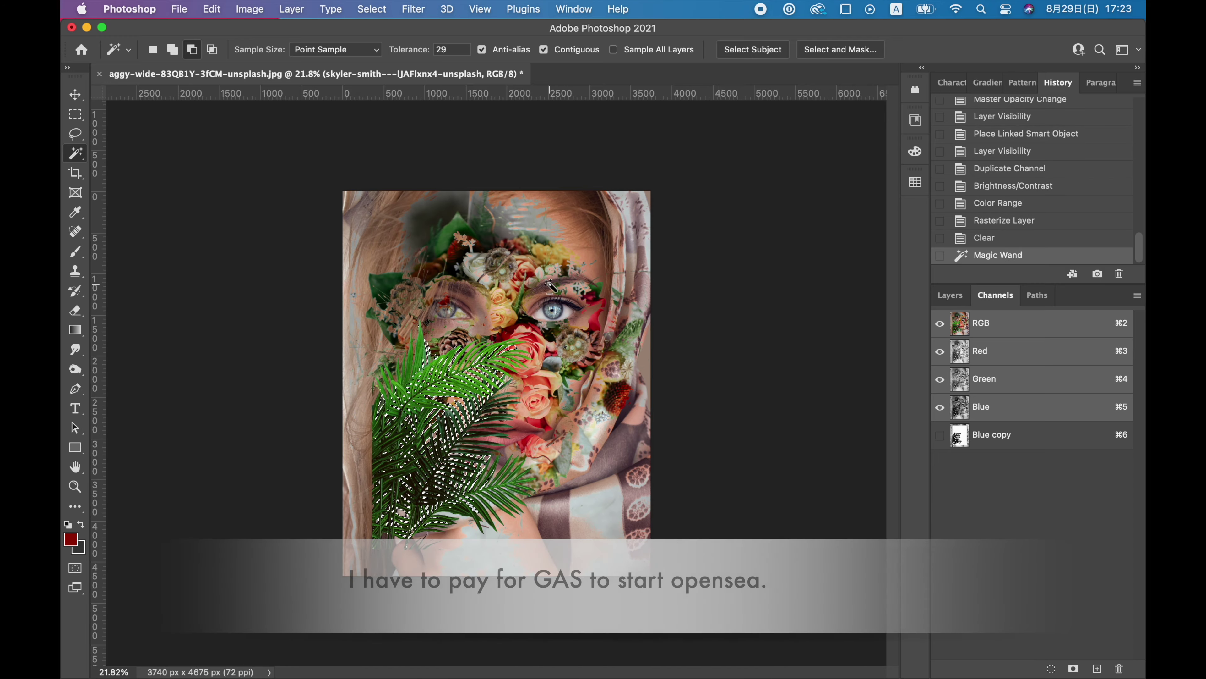
# Flip the palm leaves vertically and shrink them into the top-left corner.
pyautogui.click(183, 9)
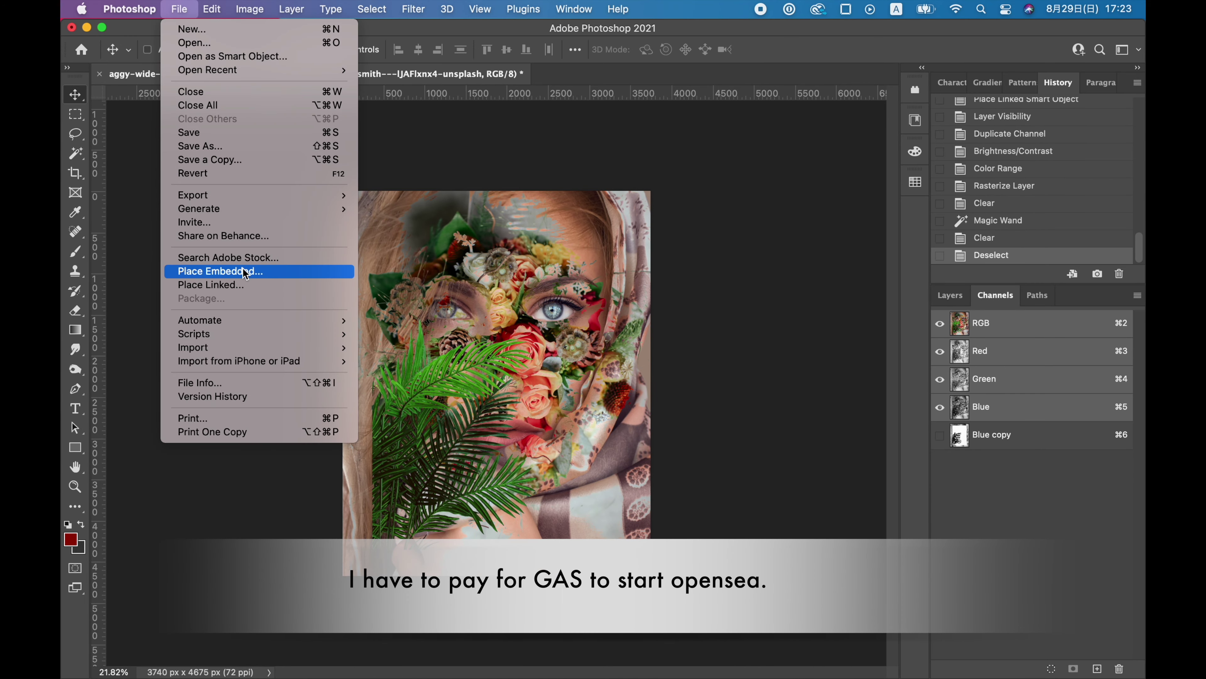
pyautogui.click(488, 600)
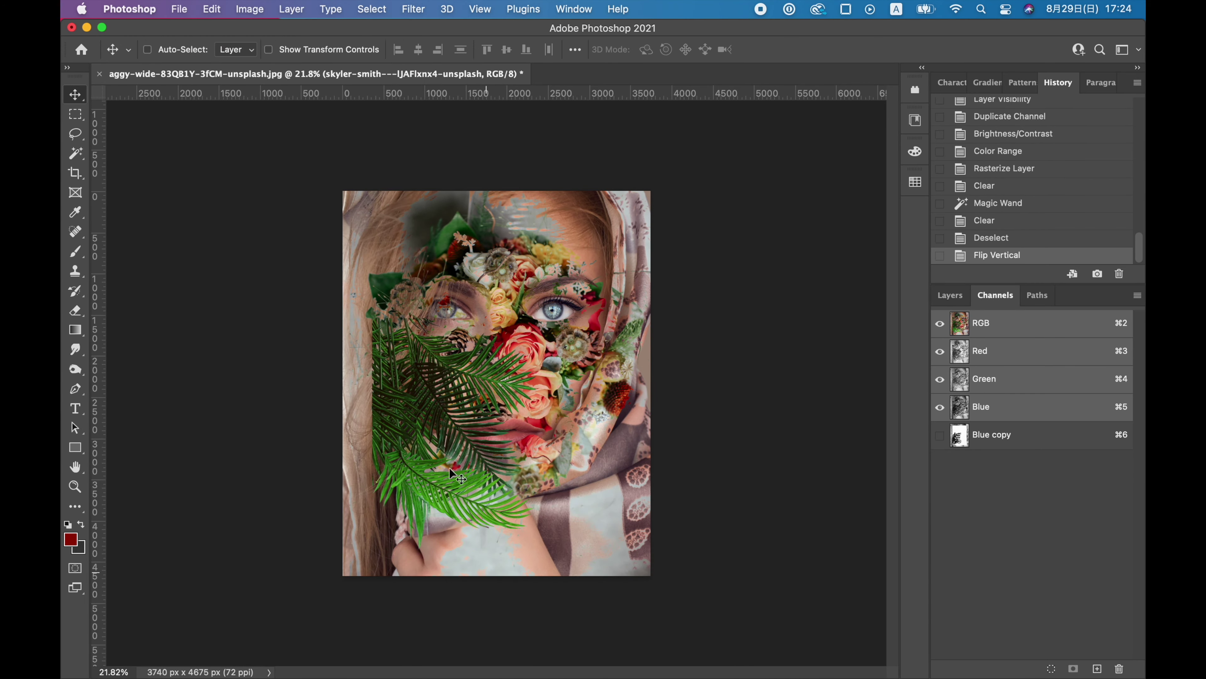
pyautogui.moveTo(415, 306); pyautogui.dragTo(375, 283)
pyautogui.moveTo(591, 503); pyautogui.dragTo(541, 464)
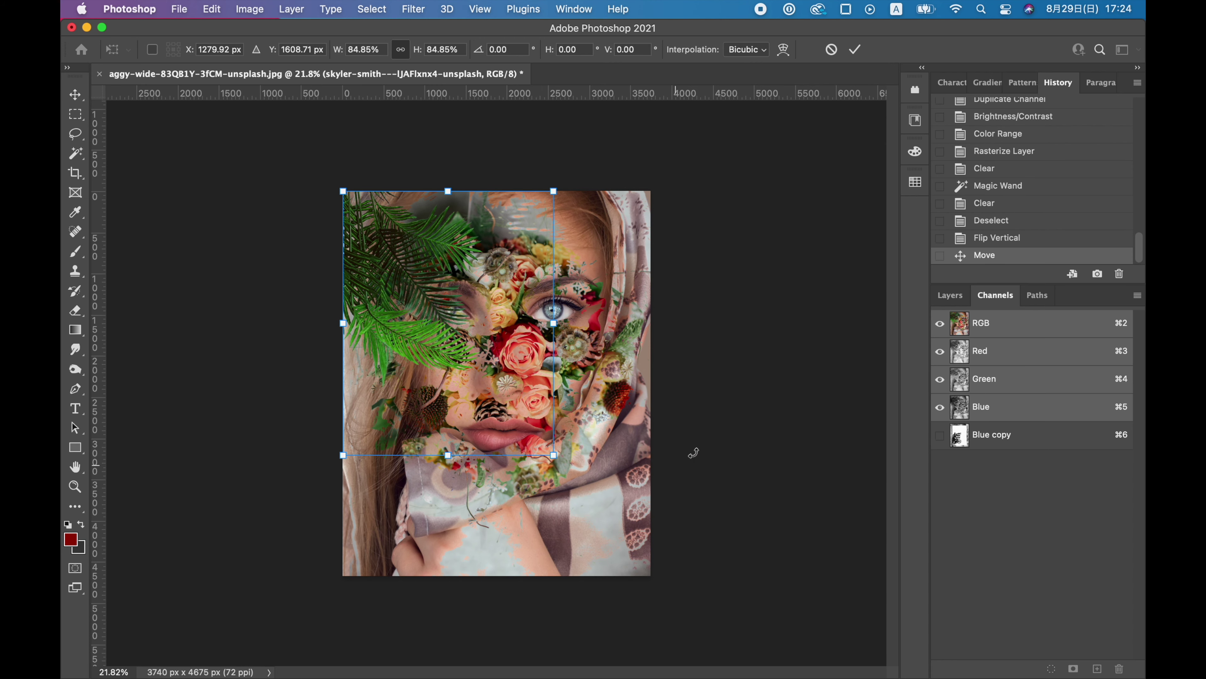
pyautogui.press('Return')
pyautogui.click(954, 301)
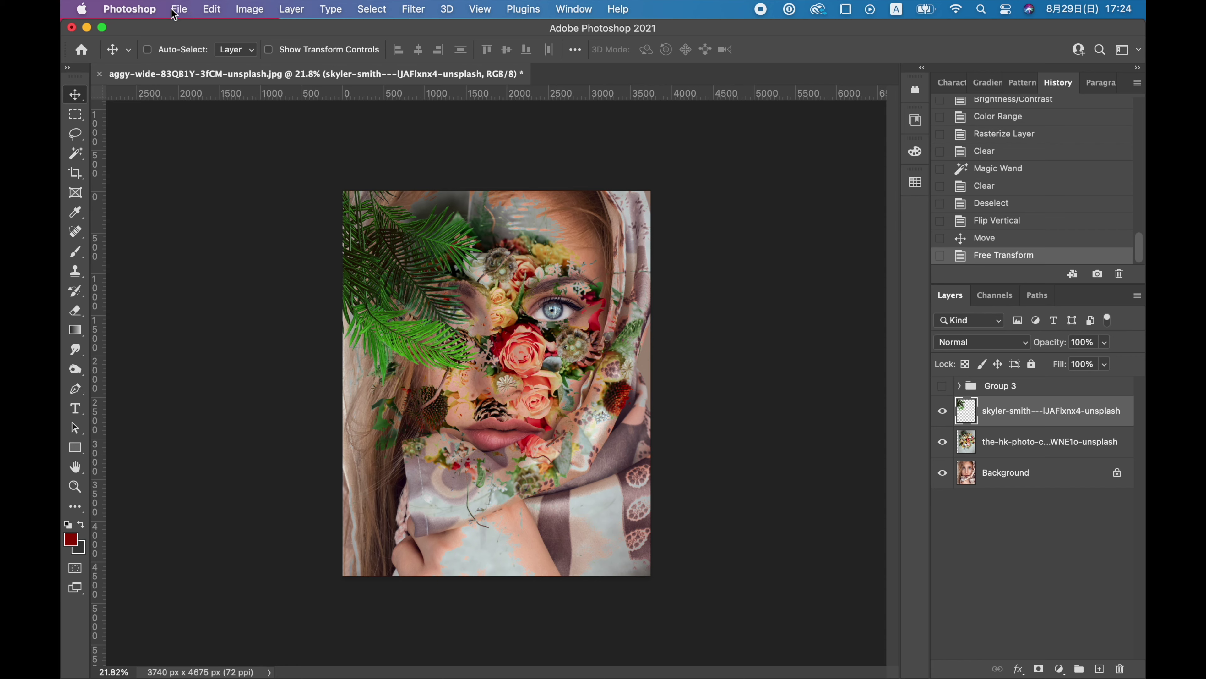
pyautogui.click(174, 9)
# Place the book-page photo and delete the old Blue copy channel.
pyautogui.click(232, 287)
pyautogui.press('Return')
pyautogui.click(1036, 295)
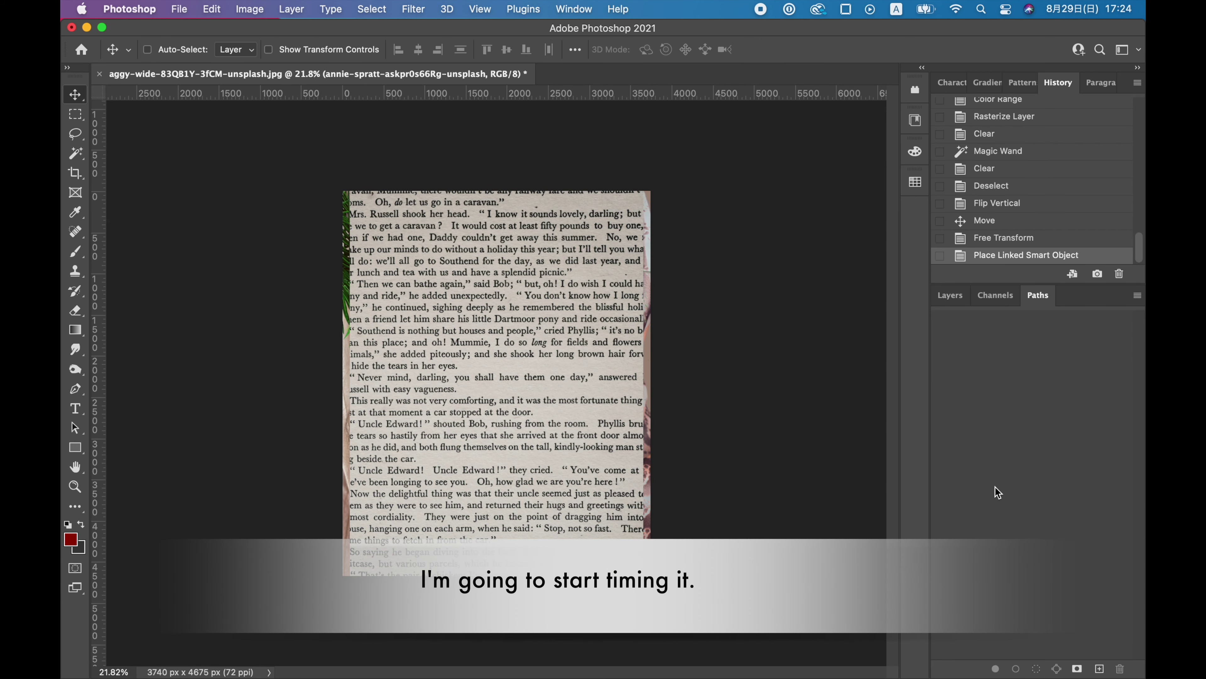
pyautogui.click(995, 295)
pyautogui.click(1000, 435)
pyautogui.click(1120, 668)
pyautogui.press('Return')
pyautogui.click(985, 407)
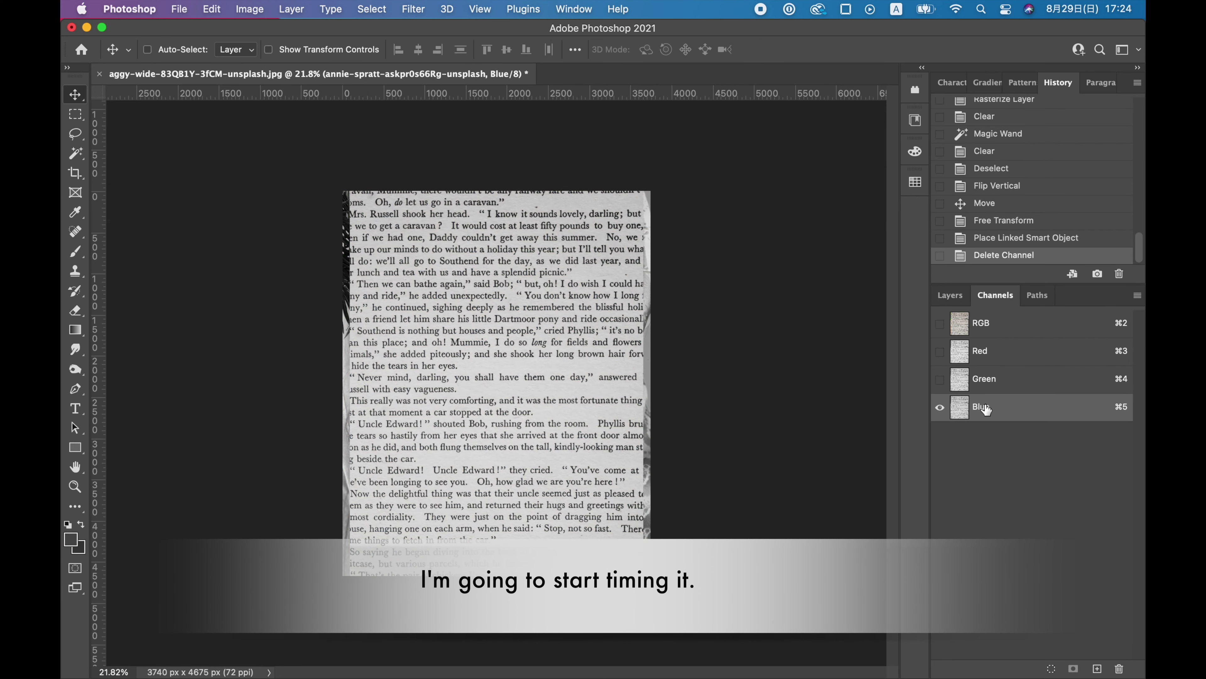
# Duplicate the Blue channel, raise its brightness and contrast, and select the paper with Color Range.
pyautogui.moveTo(981, 406); pyautogui.dragTo(1097, 669)
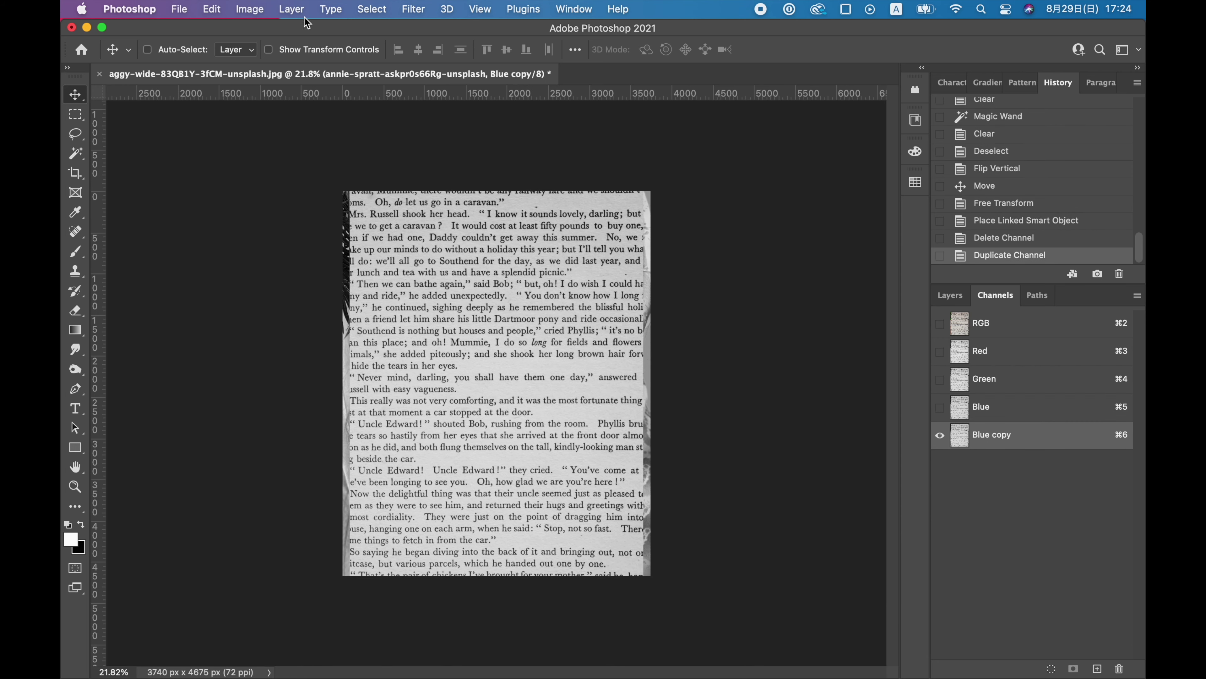
pyautogui.click(250, 9)
pyautogui.click(480, 48)
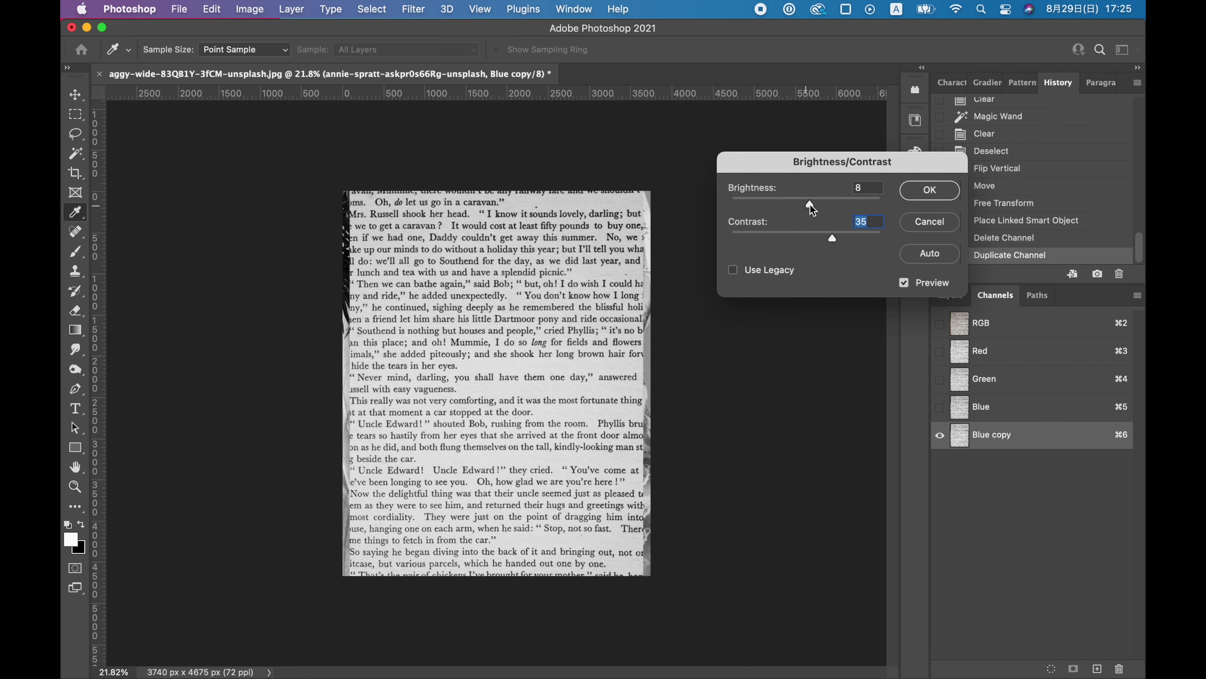
pyautogui.moveTo(813, 209); pyautogui.dragTo(816, 208)
pyautogui.moveTo(832, 239); pyautogui.dragTo(836, 241)
pyautogui.click(920, 198)
pyautogui.click(372, 9)
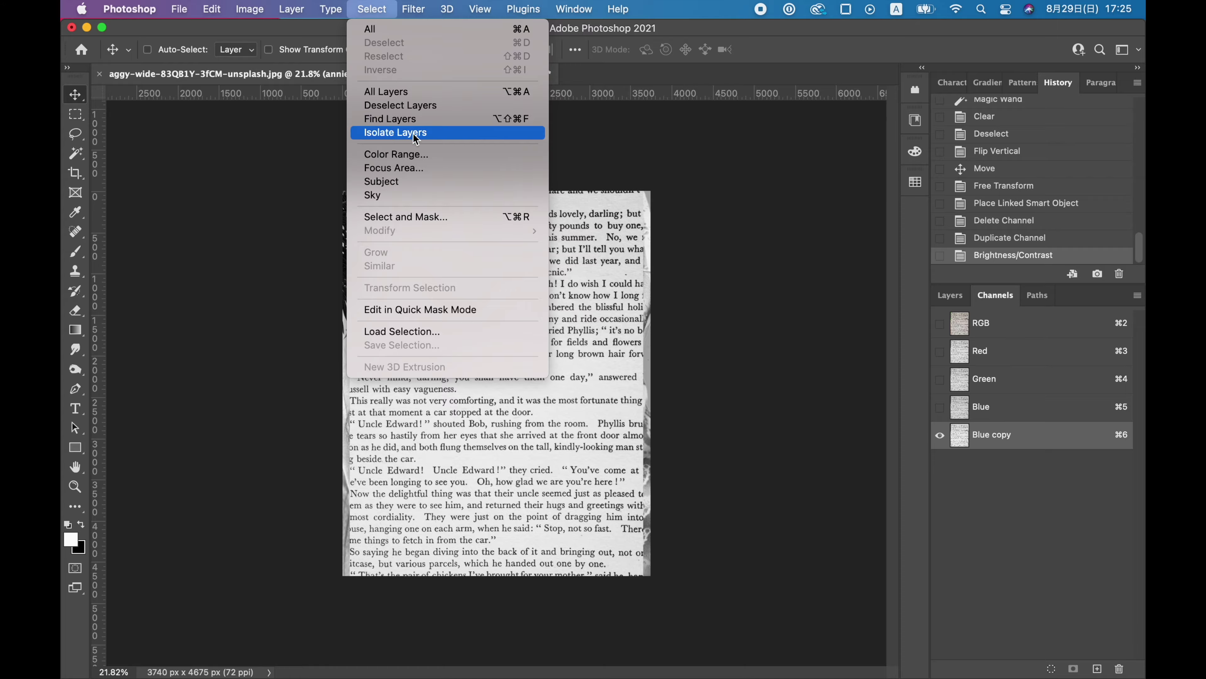
pyautogui.click(406, 156)
pyautogui.click(1086, 166)
# Delete the white paper, clear leftover paper with the Magic Wand, and remove the top text band.
pyautogui.press('super+2')
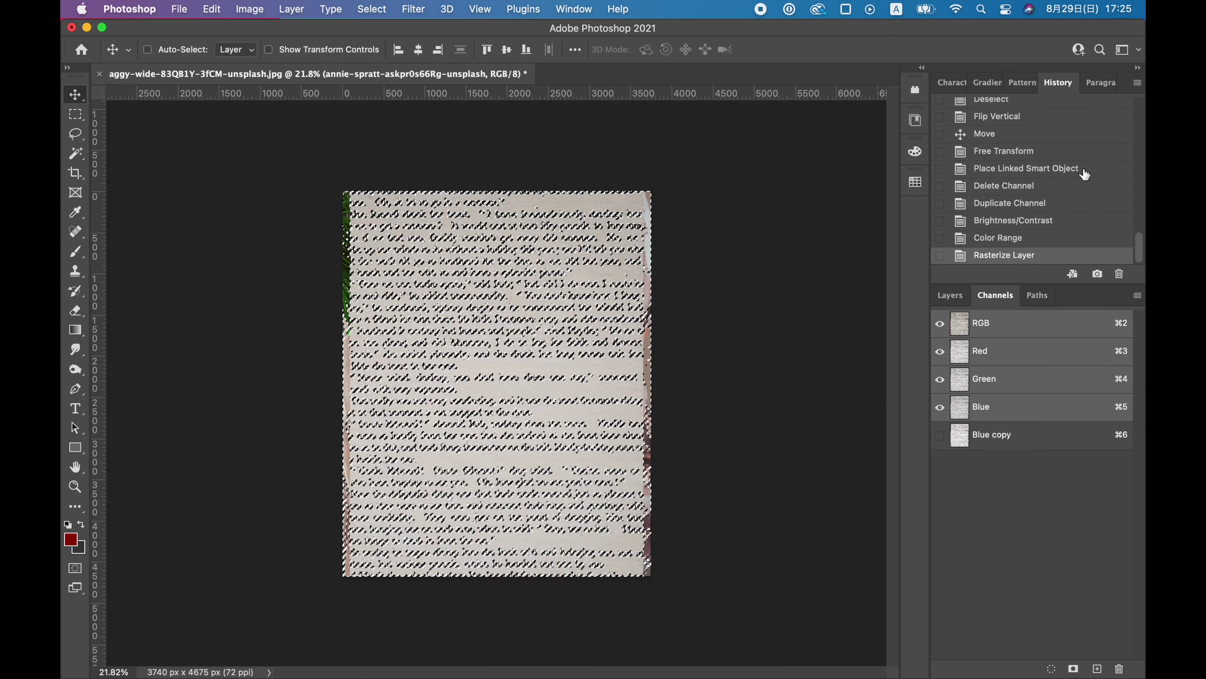
pyautogui.press('Delete')
pyautogui.press('w')
pyautogui.click(641, 256)
pyautogui.press('Delete')
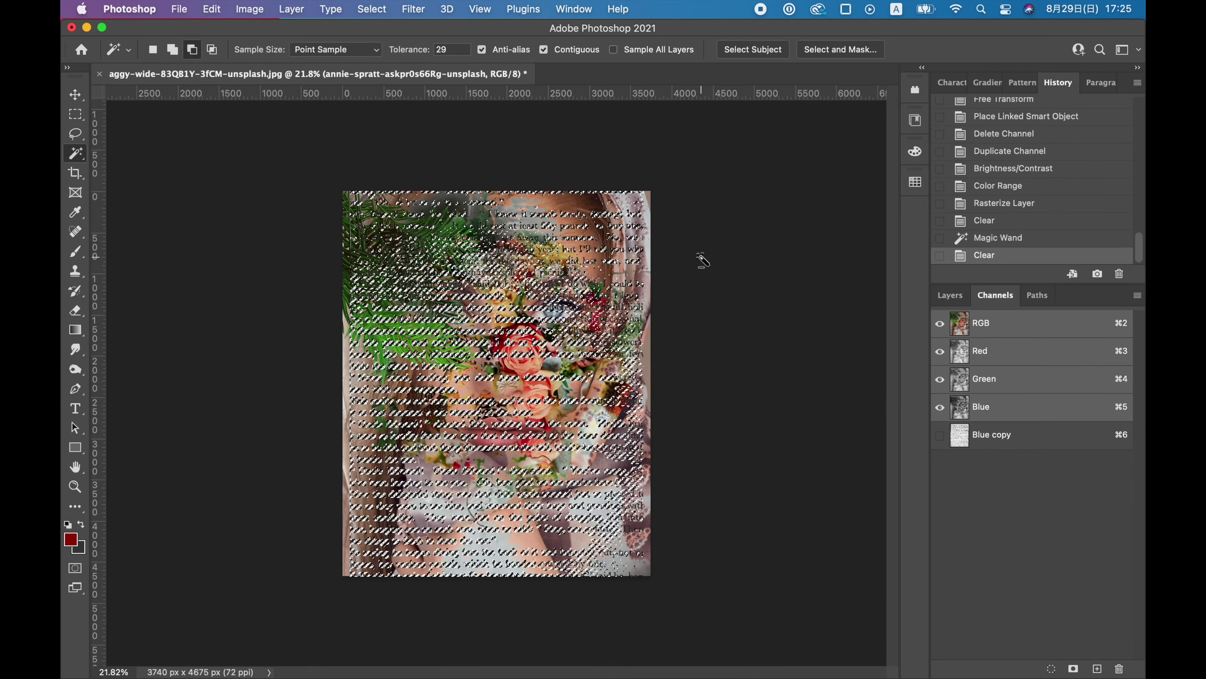
pyautogui.hotkey('ctrl', 'd')
pyautogui.press('Delete')
pyautogui.moveTo(336, 195)
pyautogui.mouseDown()
pyautogui.moveTo(651, 302)
pyautogui.moveTo(513, 328)
pyautogui.moveTo(509, 346)
pyautogui.mouseUp()
pyautogui.press('super+d')
# Shrink the book text layer into the lower-left area of the portrait.
pyautogui.press('super+t')
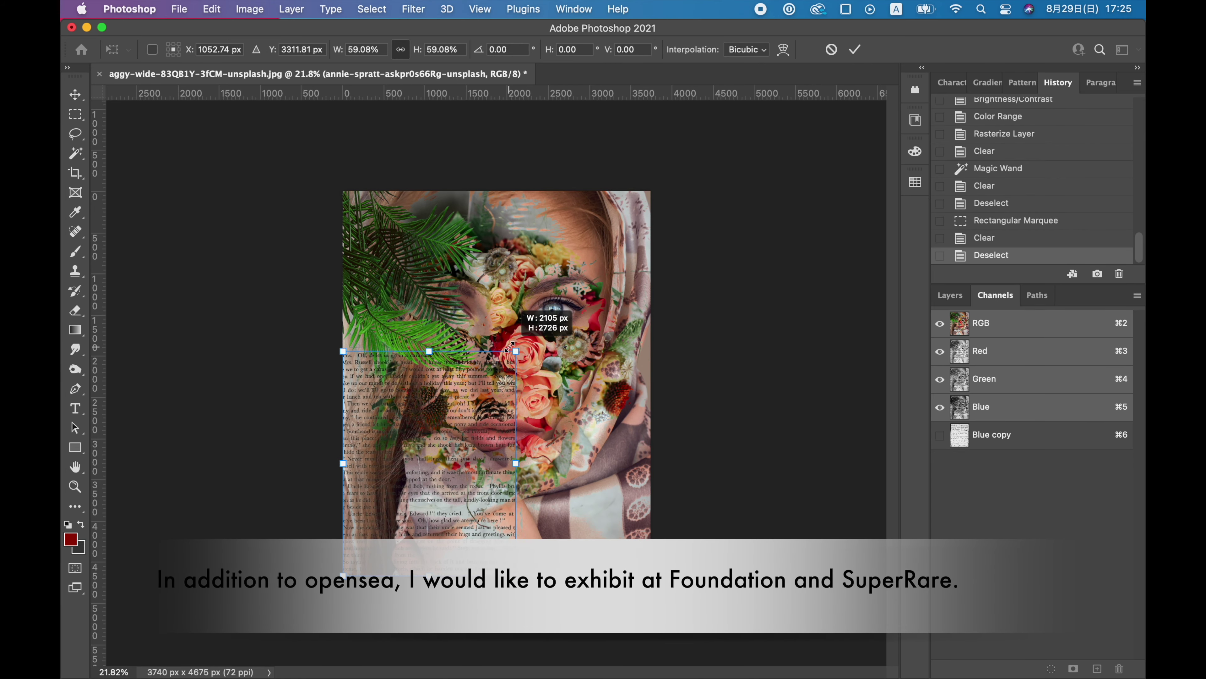
pyautogui.press('Return')
pyautogui.press('e')
pyautogui.click(169, 49)
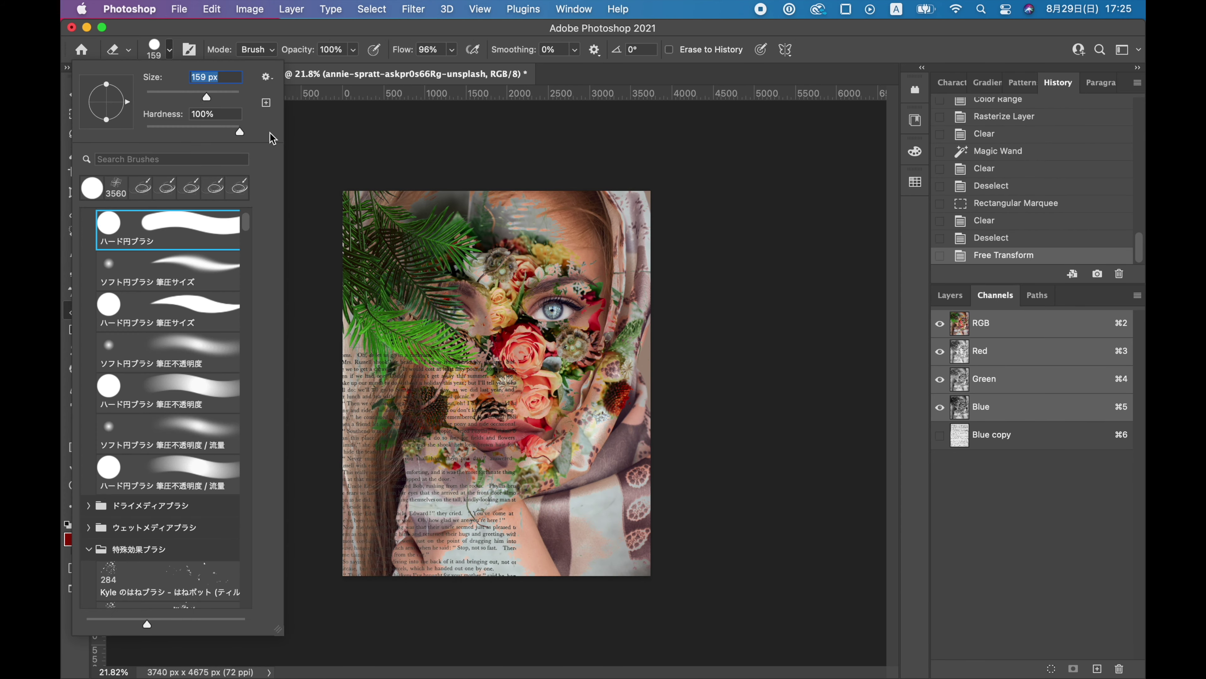
# Erase the book text off parts of the face, near the lips and chin, with a hard round brush.
pyautogui.scroll(3, 375, 242)
pyautogui.scroll(4, 427, 295)
pyautogui.scroll(-5, 512, 369)
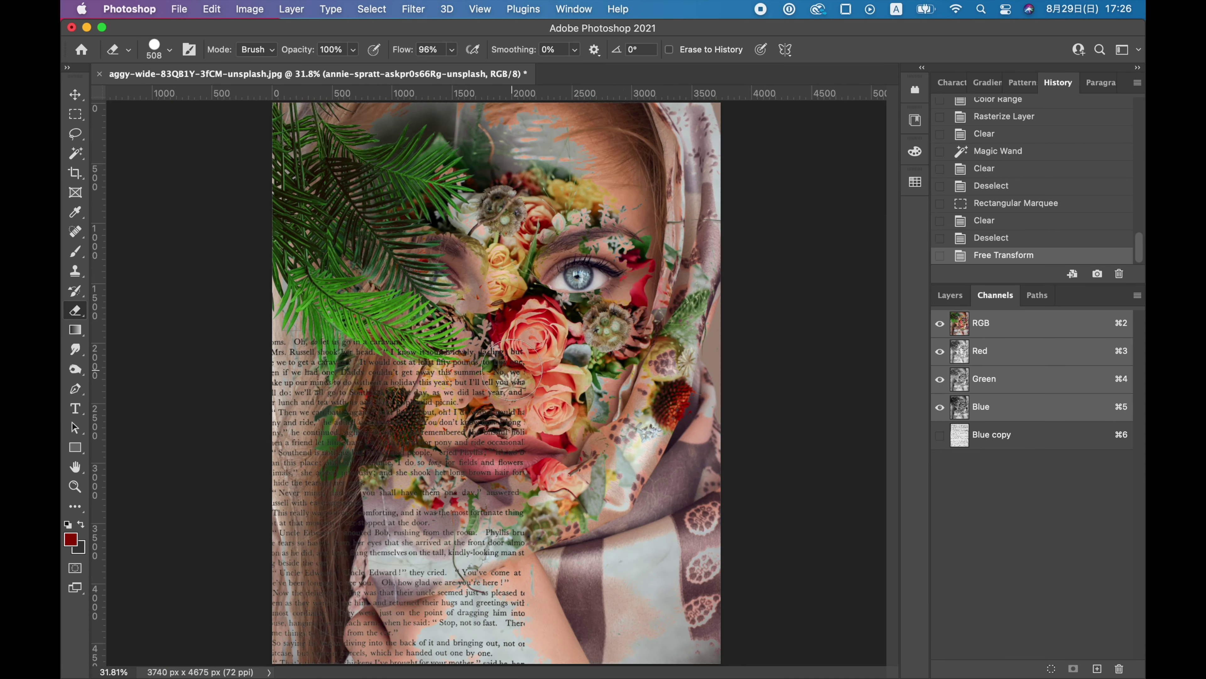
pyautogui.click(534, 375)
pyautogui.scroll(3, 541, 375)
pyautogui.scroll(-3, 688, 373)
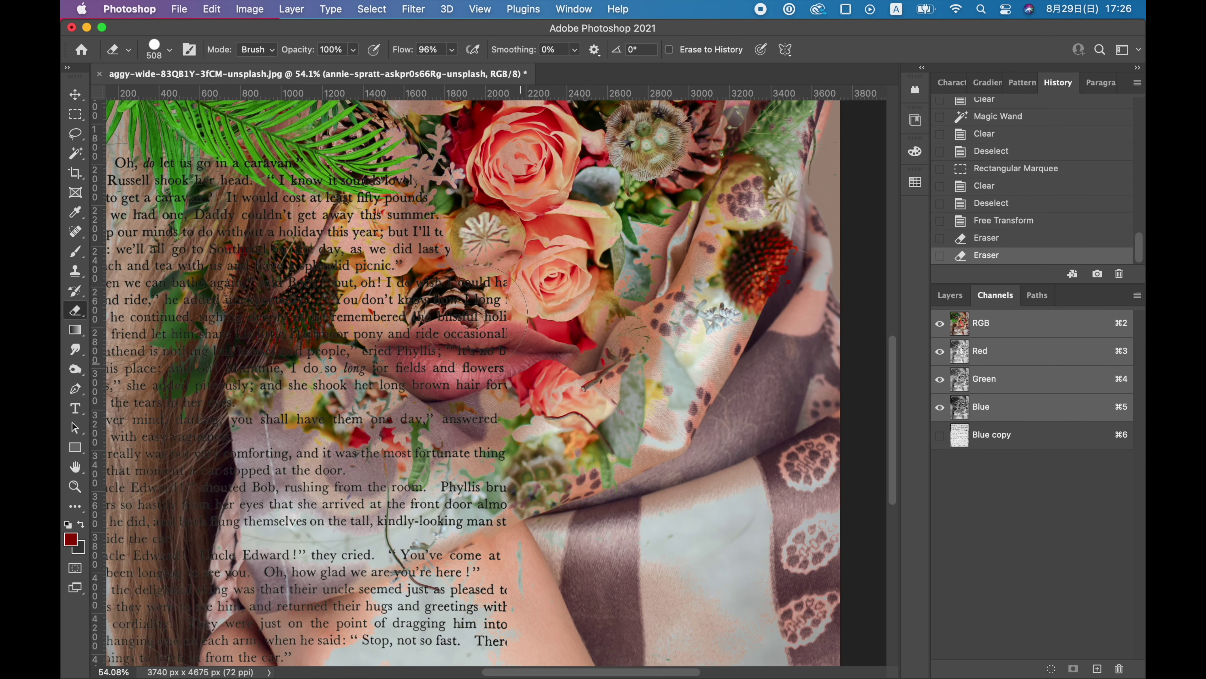
pyautogui.click(169, 49)
pyautogui.click(500, 413)
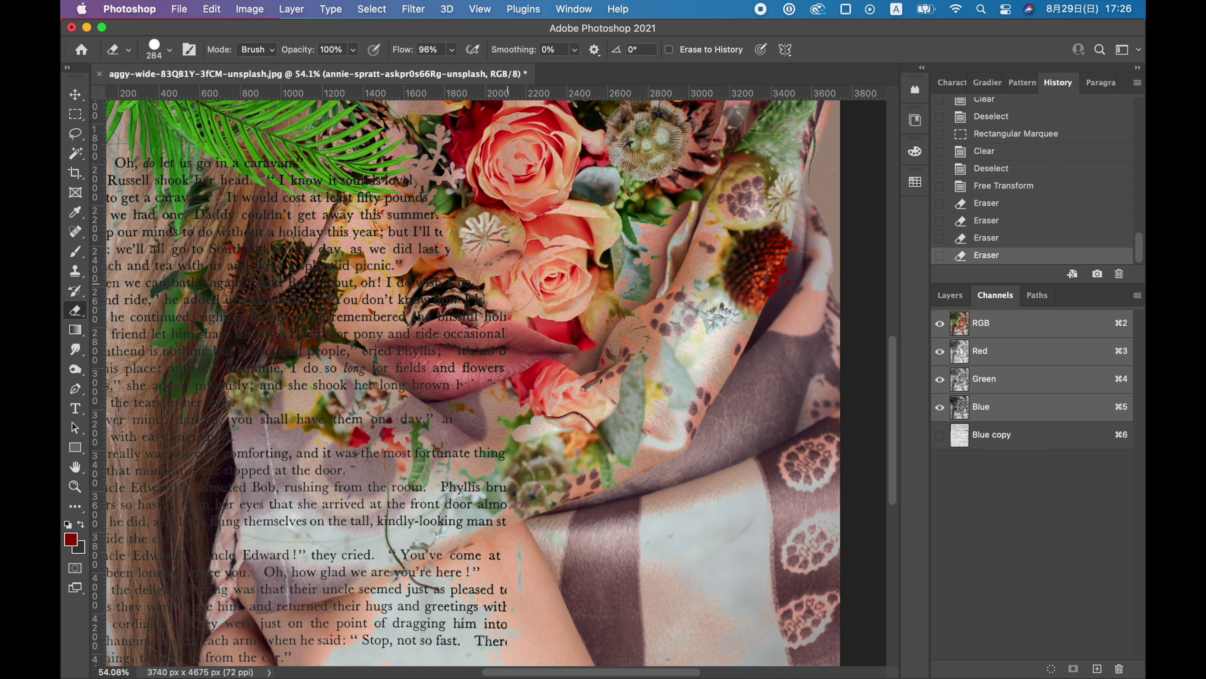
pyautogui.click(522, 295)
pyautogui.scroll(-3, 522, 295)
pyautogui.scroll(-3, 475, 286)
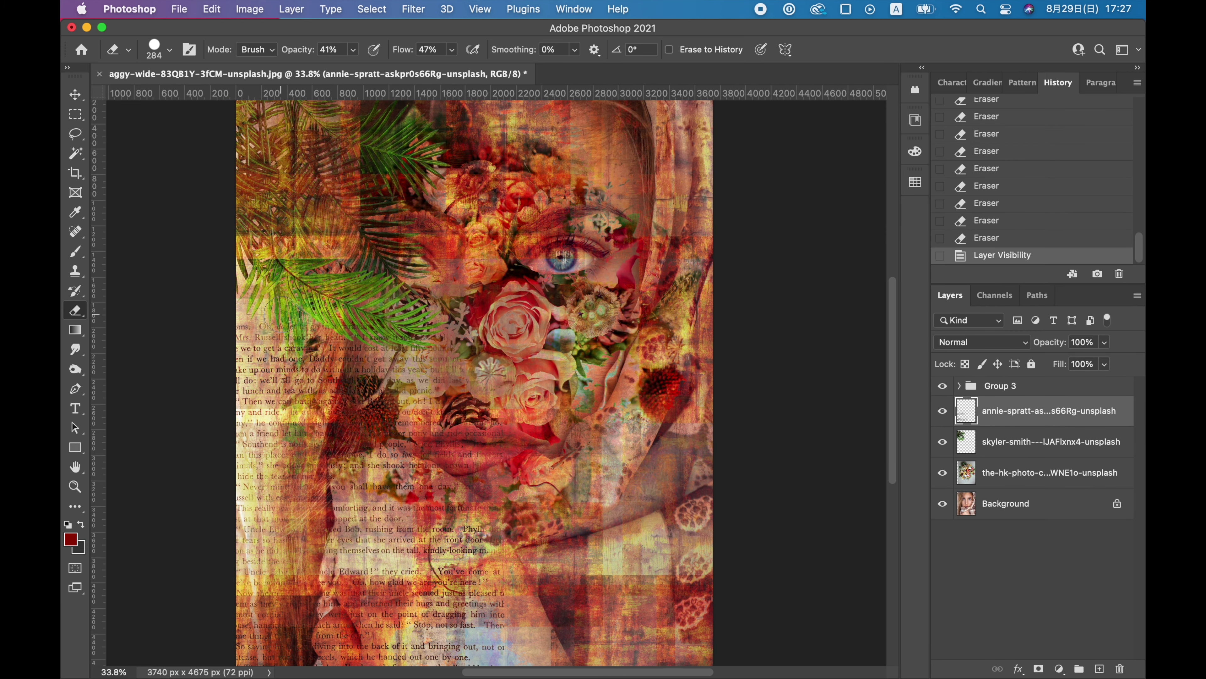
# Set the Group 3 texture overlay to 78% opacity and place the pinecone branch photo.
pyautogui.click(992, 389)
pyautogui.moveTo(1053, 343); pyautogui.dragTo(1049, 352)
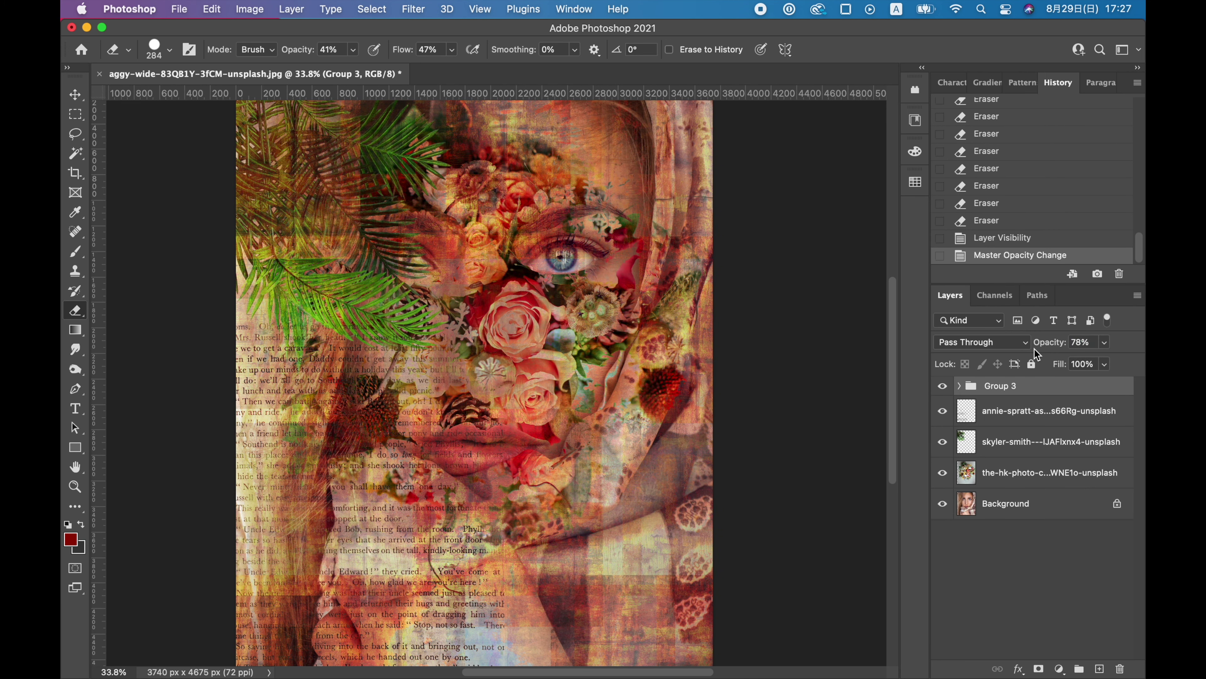
pyautogui.click(994, 411)
pyautogui.click(179, 10)
pyautogui.click(200, 277)
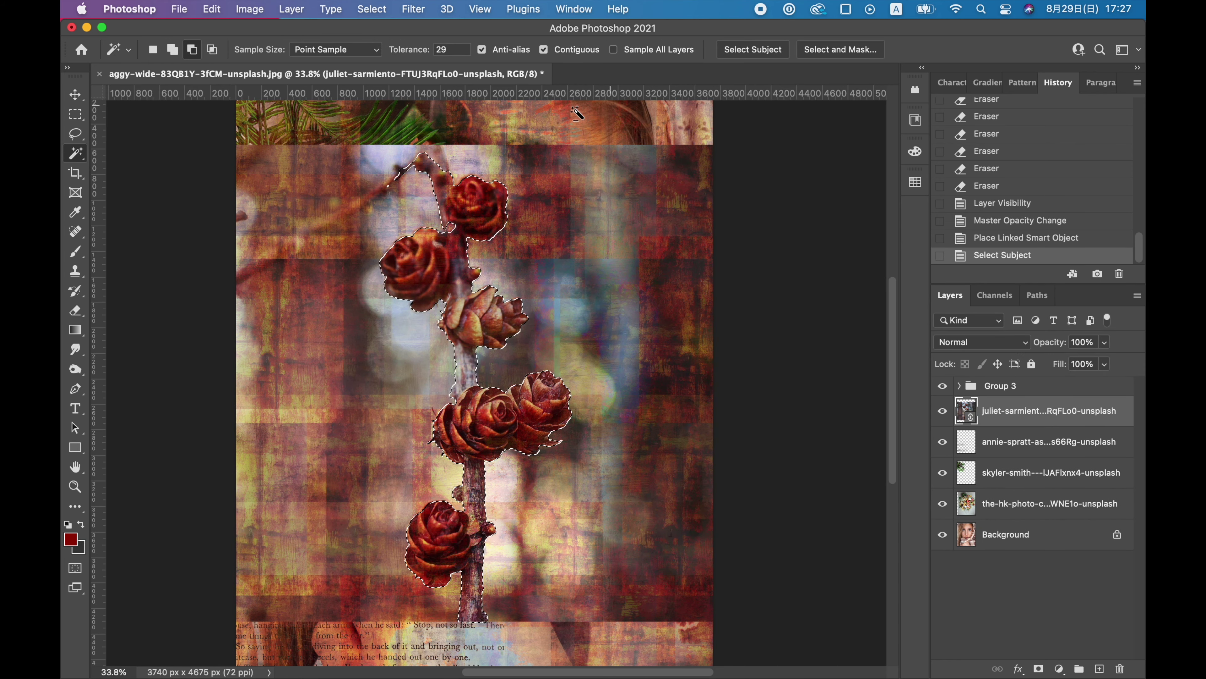
# Cut the pinecone branch from its background, then shrink, rotate and move it over the face's upper right.
pyautogui.press('super+shift+i')
pyautogui.press('Delete')
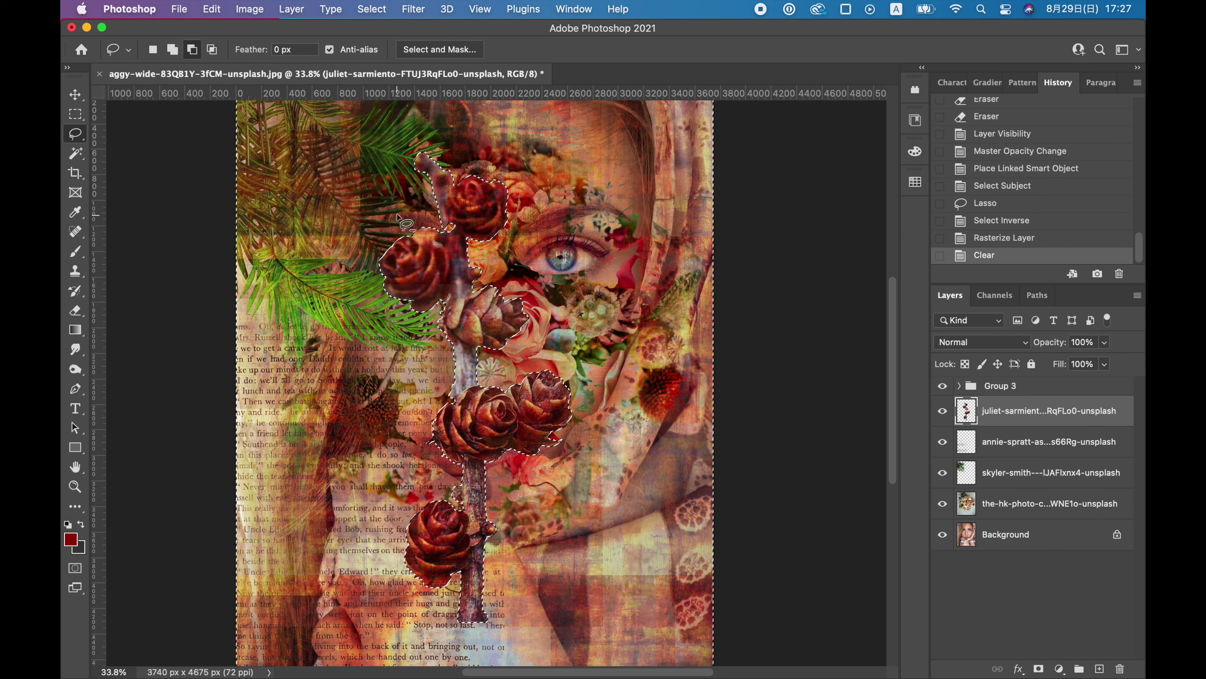
pyautogui.moveTo(349, 156); pyautogui.dragTo(655, 427)
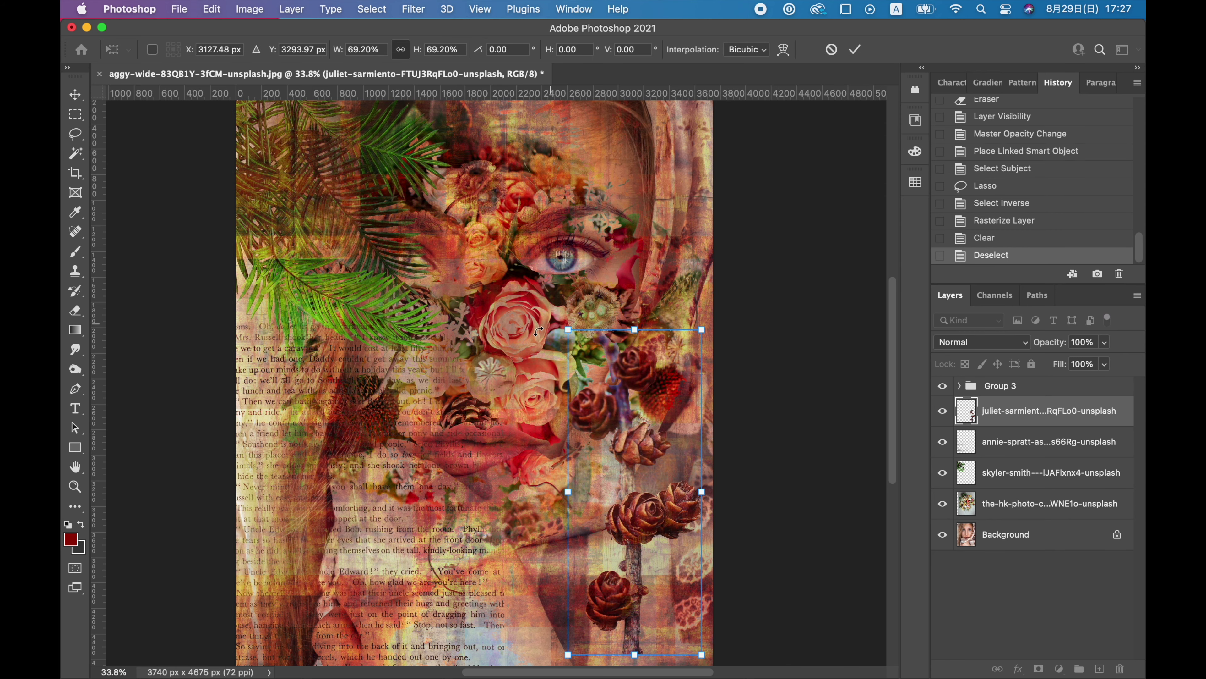
pyautogui.moveTo(632, 475); pyautogui.dragTo(587, 129)
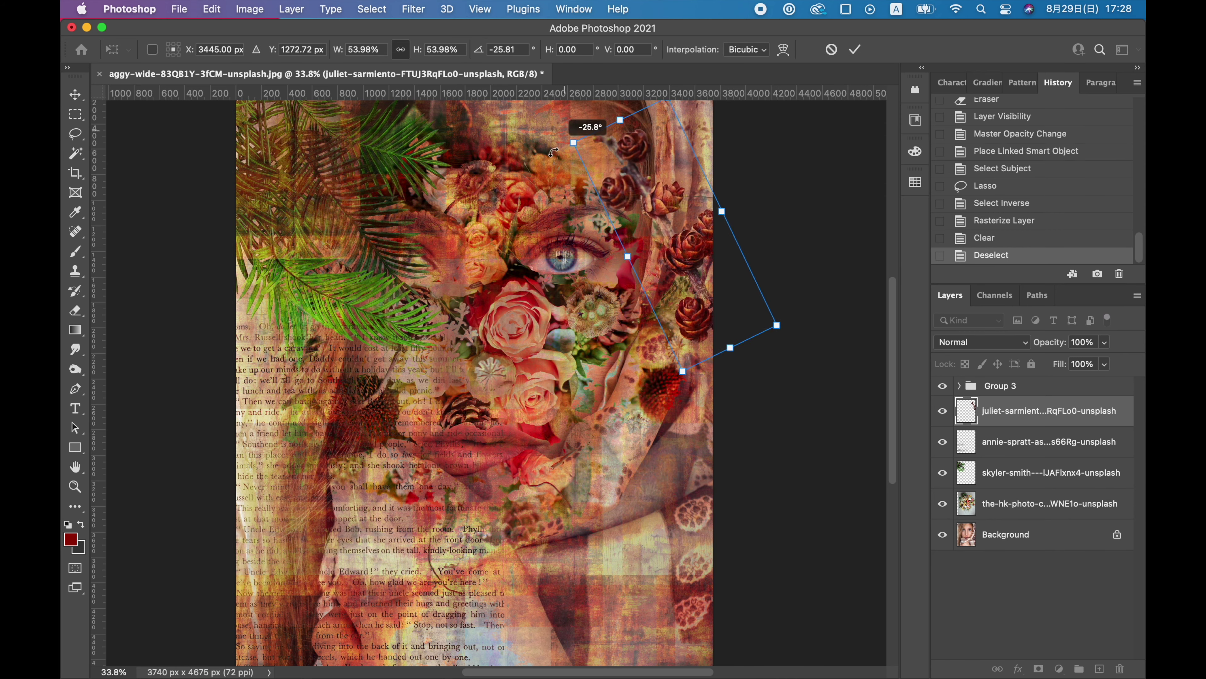
pyautogui.moveTo(668, 289); pyautogui.dragTo(667, 264)
pyautogui.press('Return')
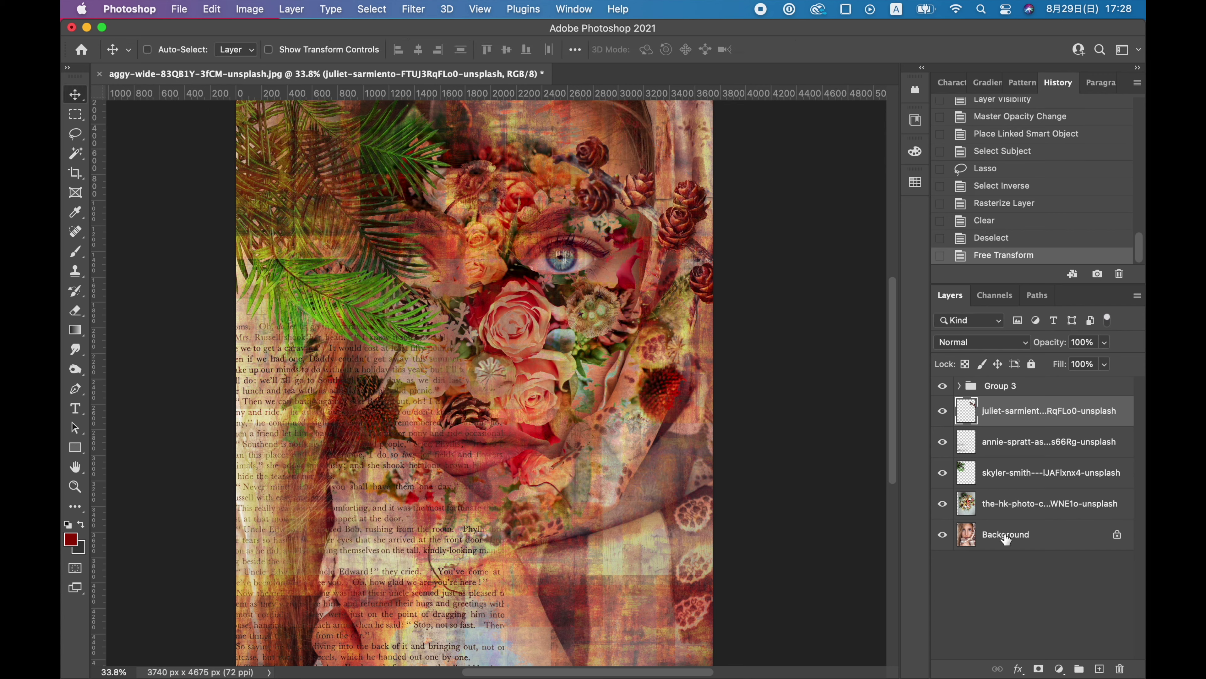
pyautogui.click(1002, 534)
# Pick the scribble special-effect brush in white and test a stamp on the background, then undo it.
pyautogui.click(158, 50)
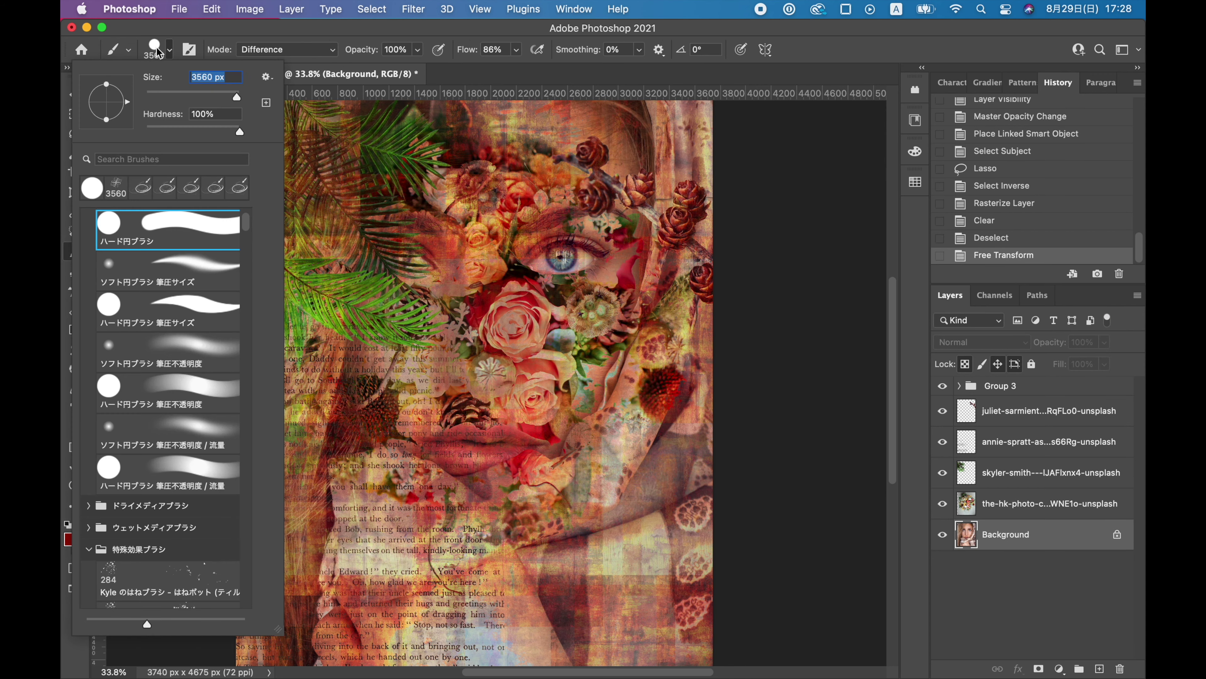
pyautogui.doubleClick(117, 199)
pyautogui.click(70, 539)
pyautogui.click(687, 439)
pyautogui.click(1018, 433)
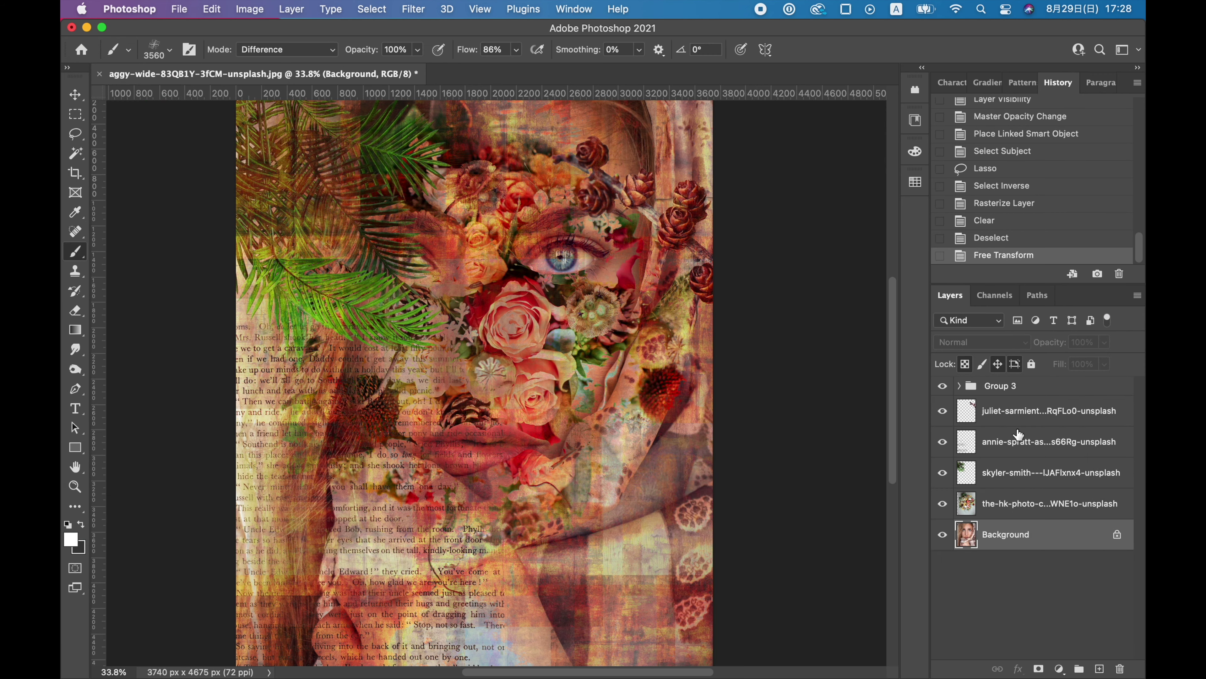
pyautogui.scroll(-2, 783, 404)
pyautogui.click(784, 404)
pyautogui.scroll(2, 783, 404)
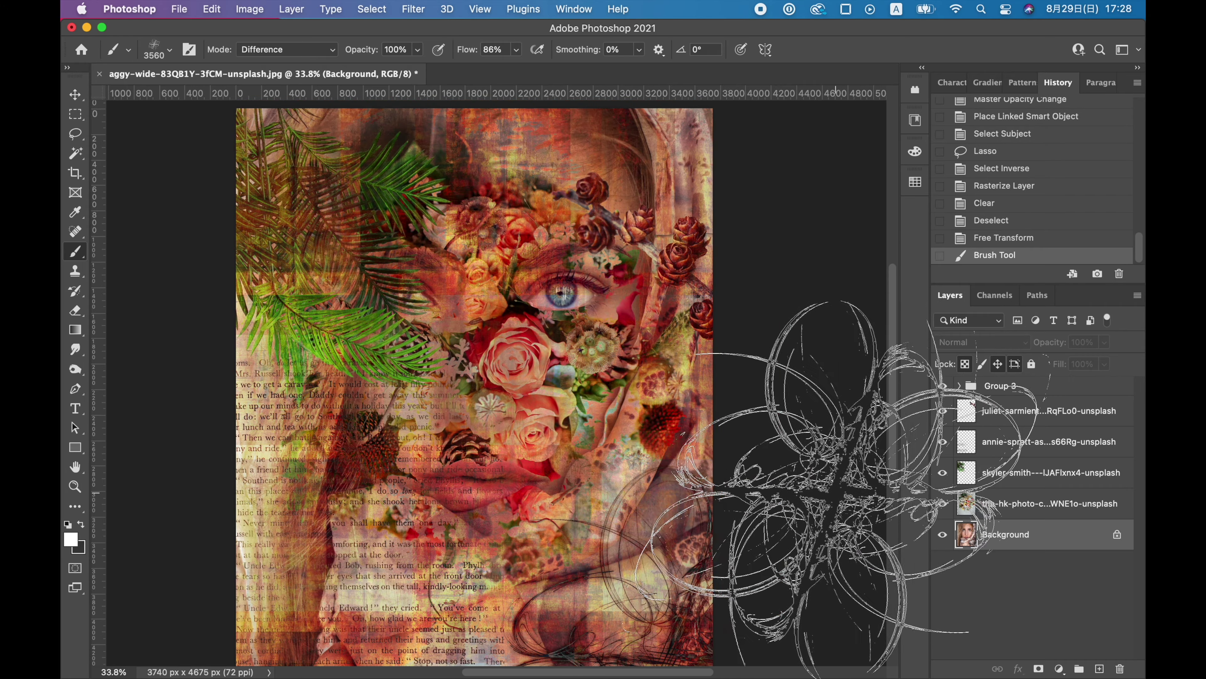
pyautogui.hotkey('ctrl', 'z')
# Stamp white scribbles on the hk photo company layer, shrinking the brush to 1400 px.
pyautogui.click(994, 500)
pyautogui.hscroll(-2, 783, 404)
pyautogui.click(769, 399)
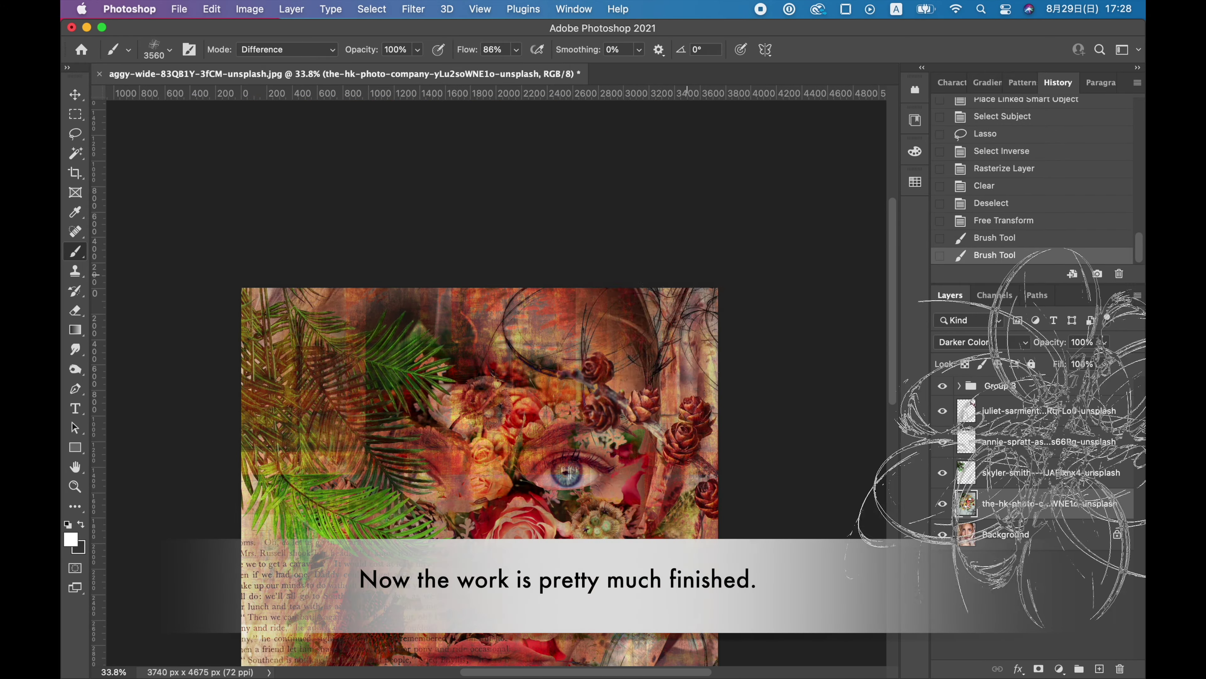
pyautogui.scroll(2, 617, 142)
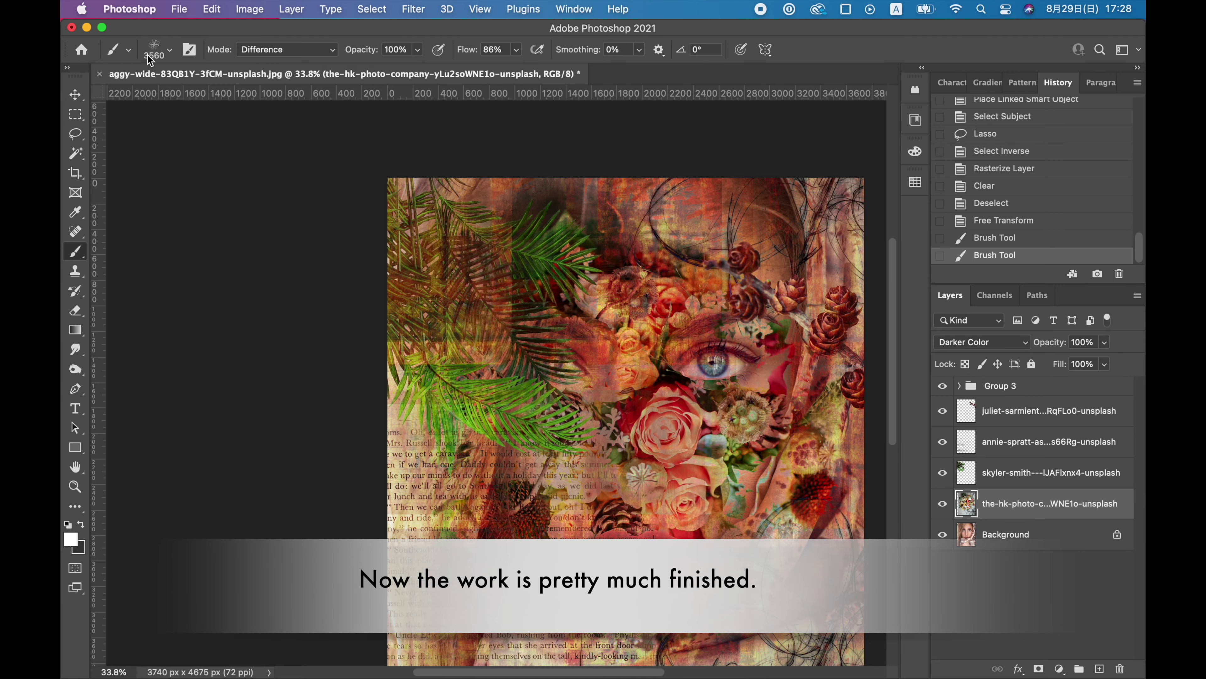
pyautogui.click(169, 49)
pyautogui.moveTo(239, 97); pyautogui.dragTo(236, 99)
pyautogui.click(764, 248)
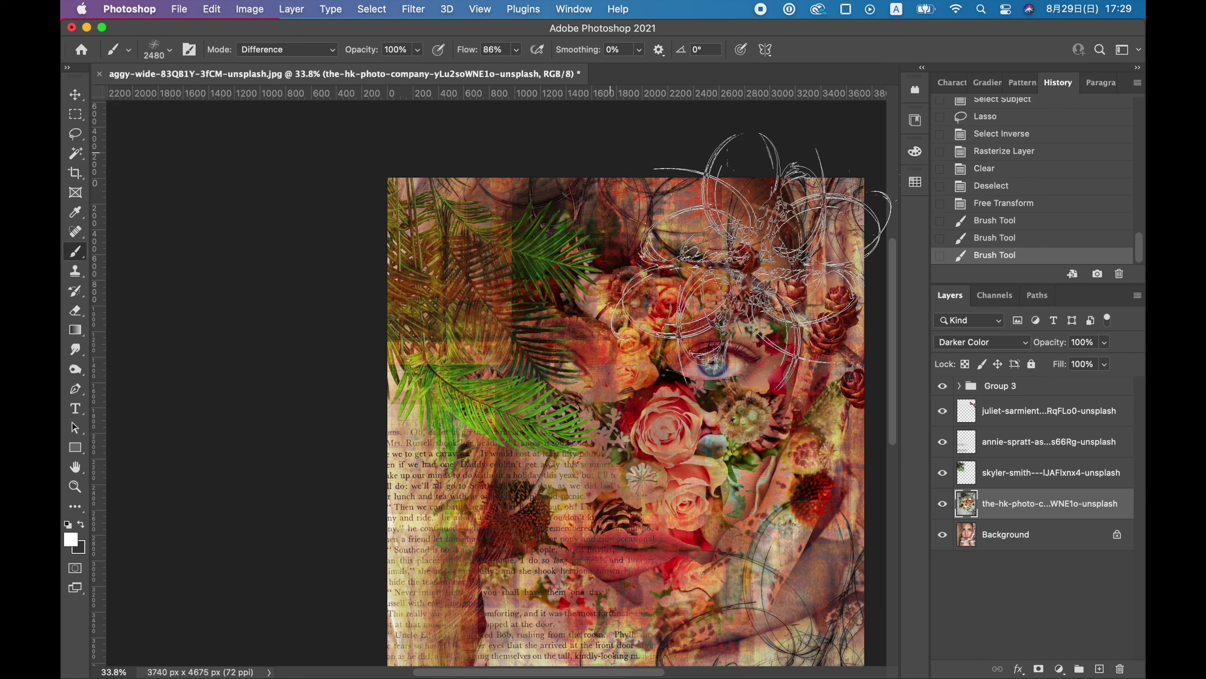
pyautogui.scroll(-3, 366, 304)
pyautogui.click(269, 402)
pyautogui.click(242, 351)
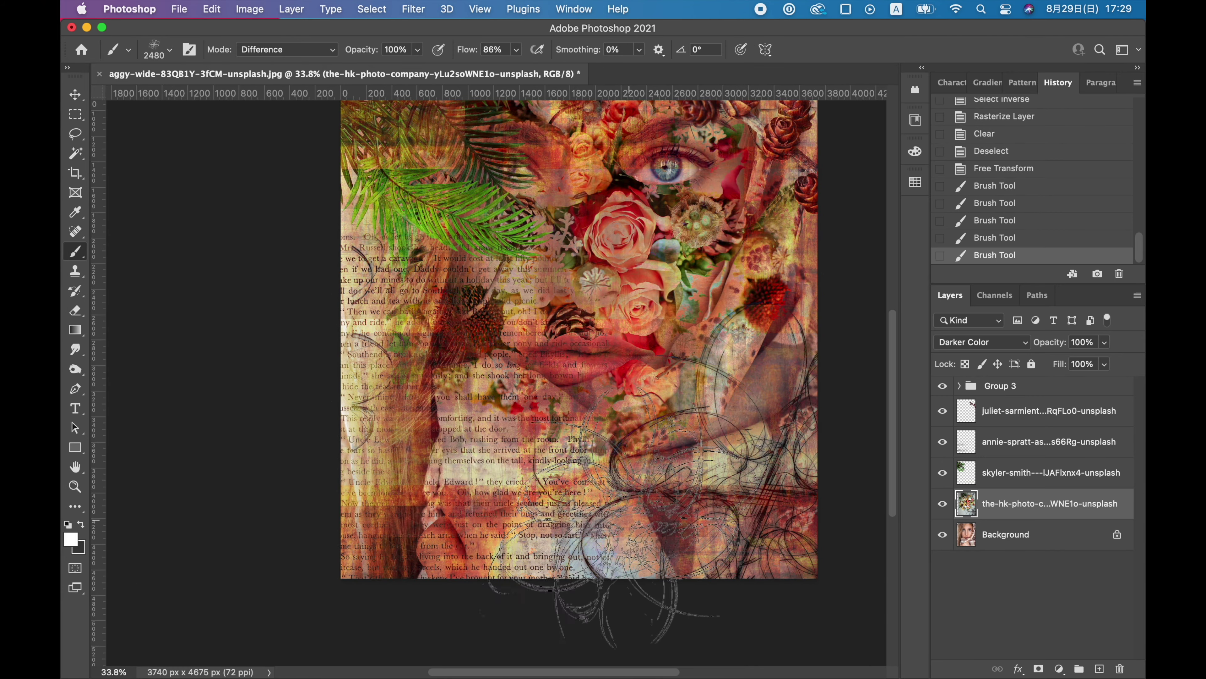
# Undo those scribbles and paint a large swirl scribble over the lower face on the Background layer.
pyautogui.hscroll(2, 551, 476)
pyautogui.scroll(2, 551, 475)
pyautogui.scroll(-3, 551, 475)
pyautogui.press('super+z')
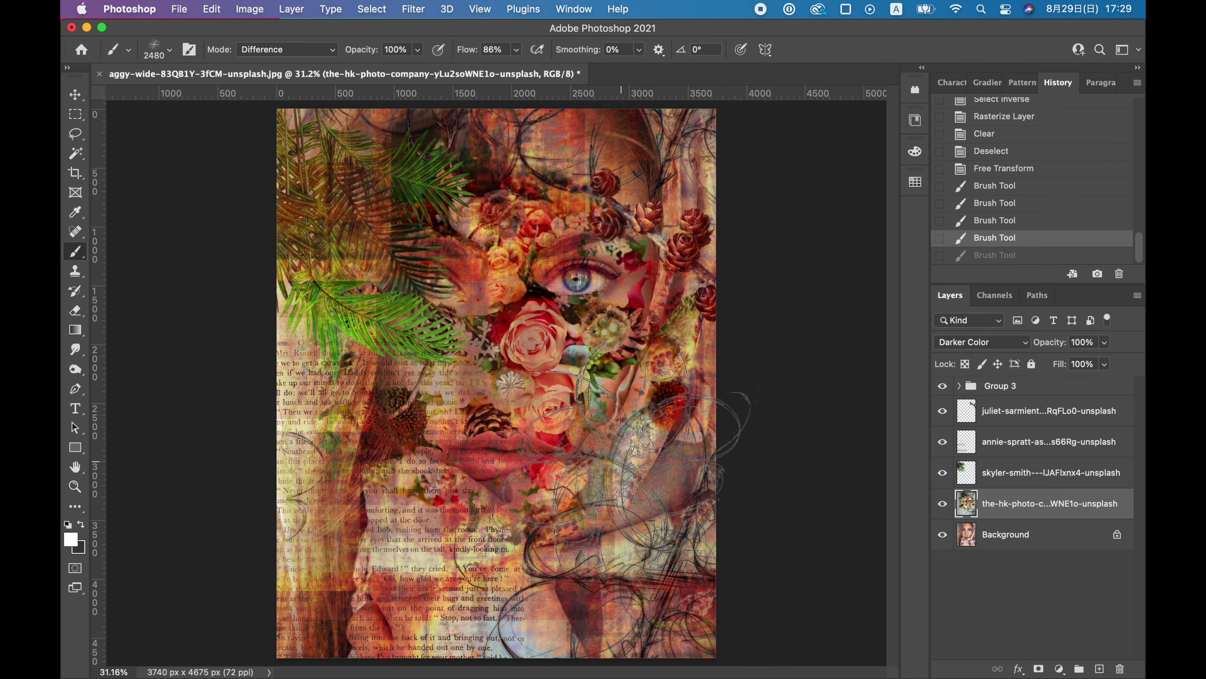
pyautogui.press('super+z')
pyautogui.click(966, 537)
pyautogui.press('shift+super+z')
pyautogui.press('shift+super+z')
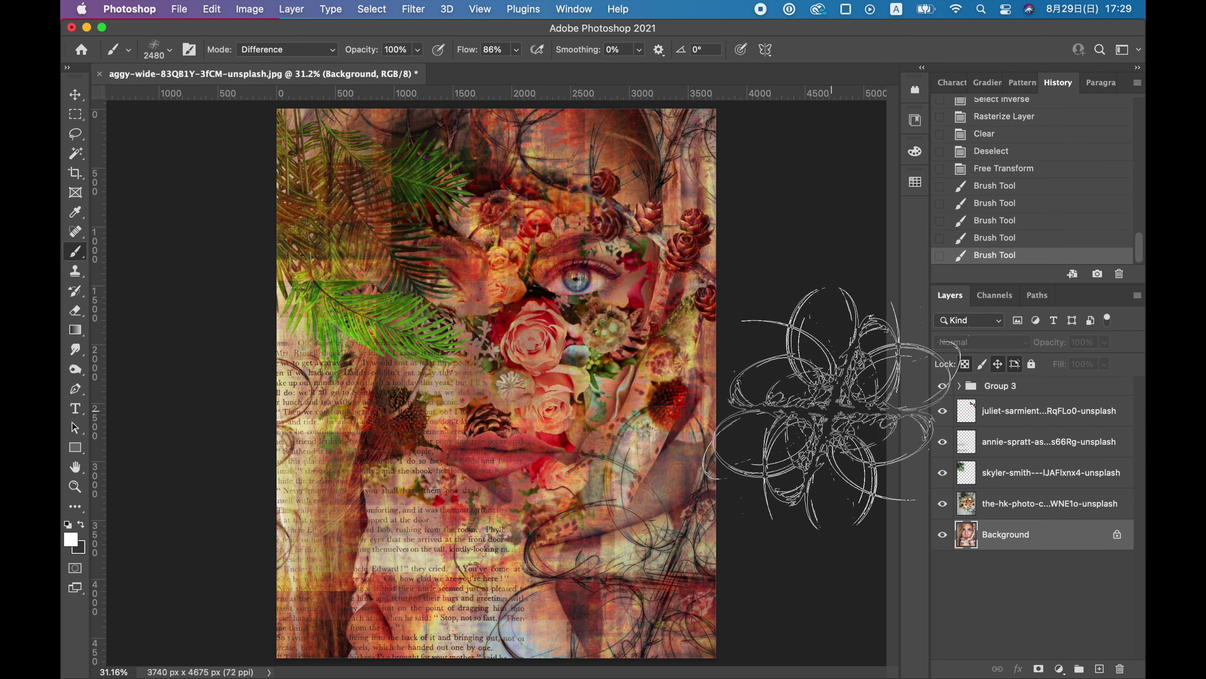
pyautogui.press('super+z')
pyautogui.press('super+z')
pyautogui.moveTo(121, 512); pyautogui.dragTo(174, 511)
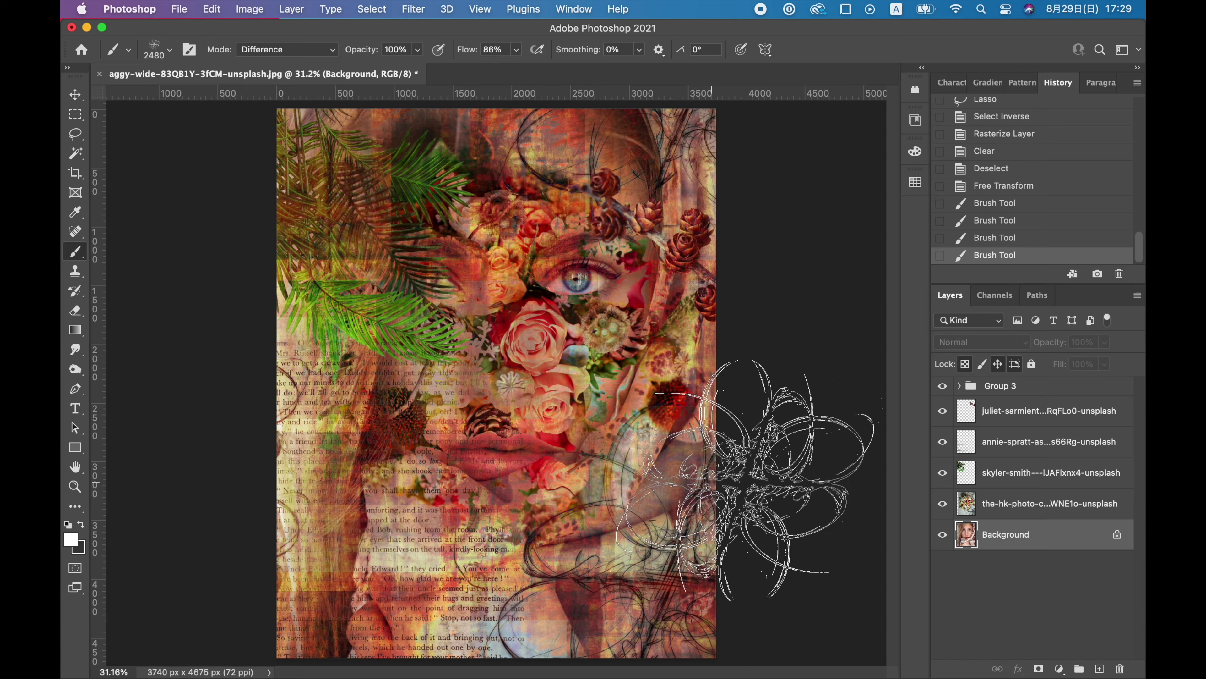
pyautogui.scroll(-3, 772, 478)
pyautogui.scroll(5, 772, 477)
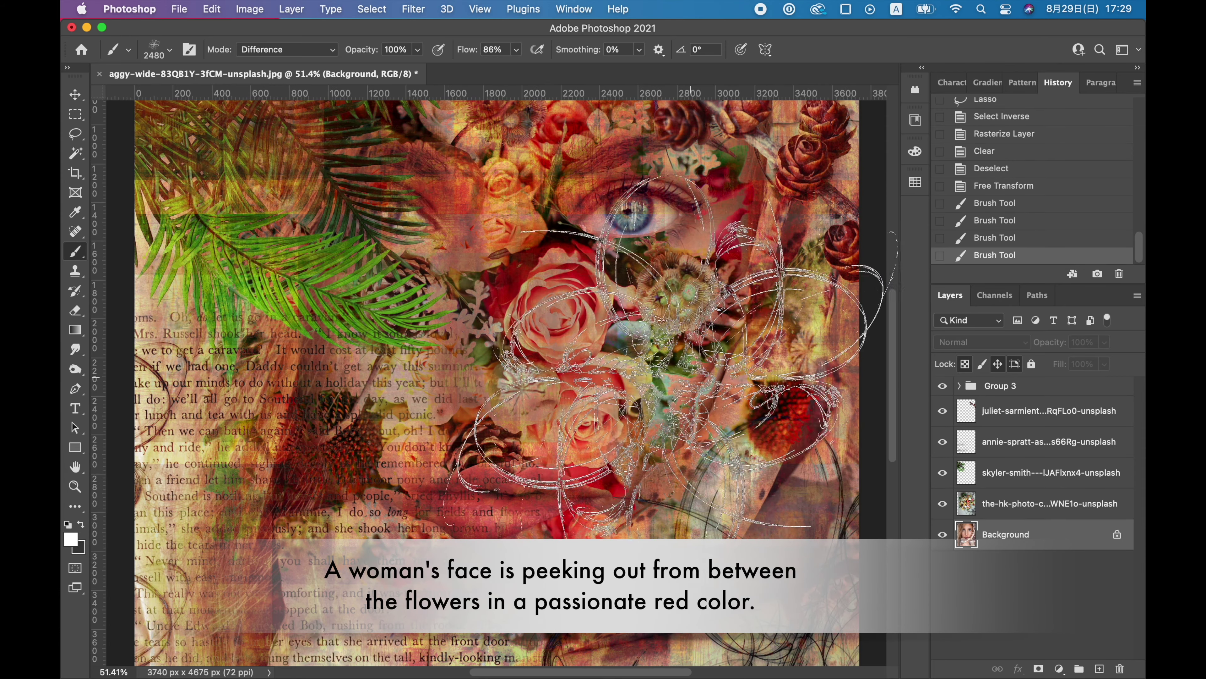
# Type 'discover' left of the eye and give it a drop shadow.
pyautogui.click(999, 385)
pyautogui.press('t')
pyautogui.scroll(-2, 537, 535)
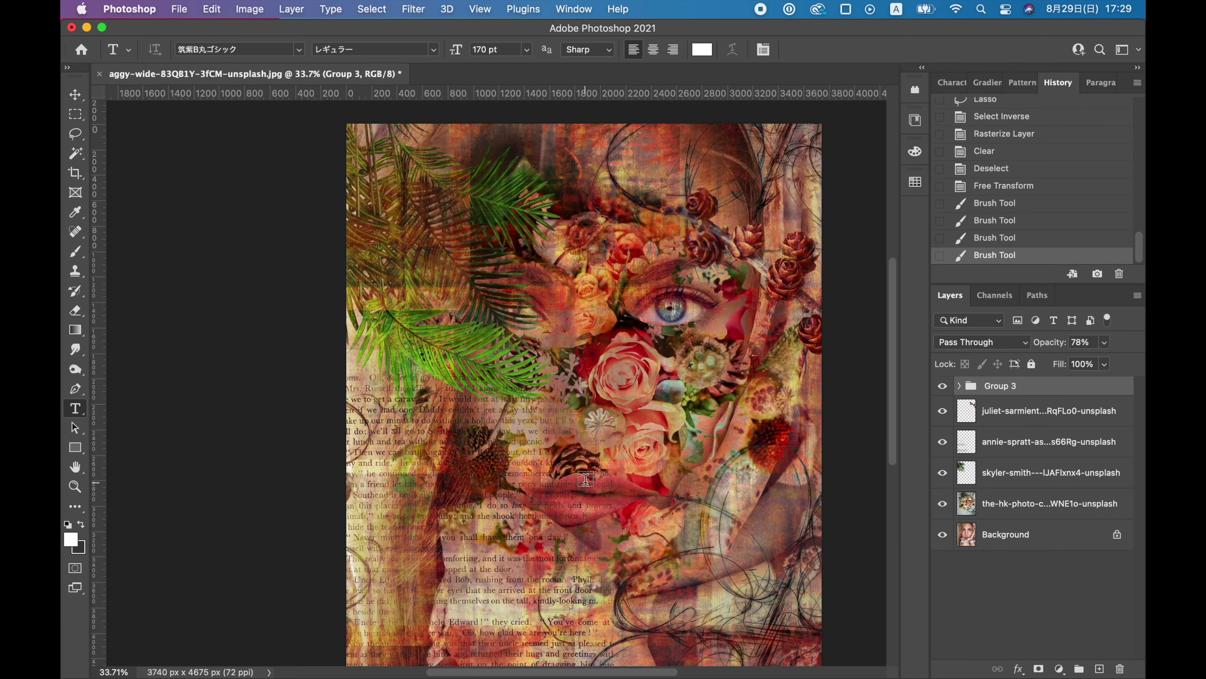
pyautogui.click(537, 535)
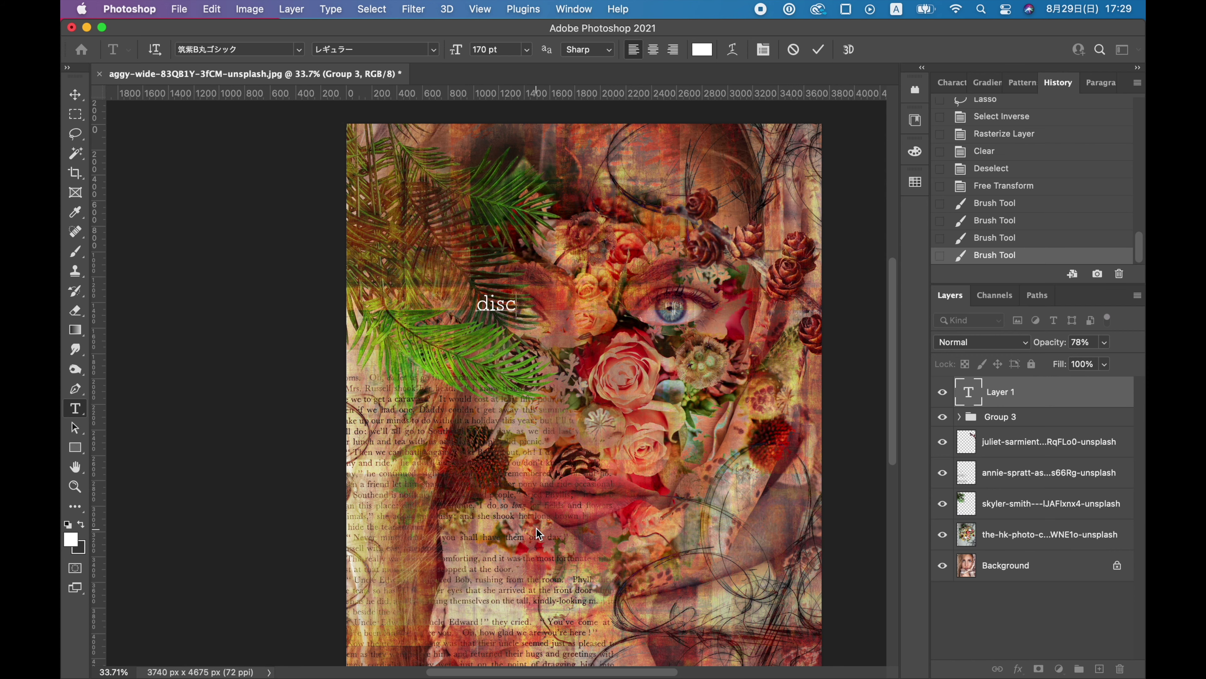
pyautogui.rightClick(1038, 440)
pyautogui.click(902, 396)
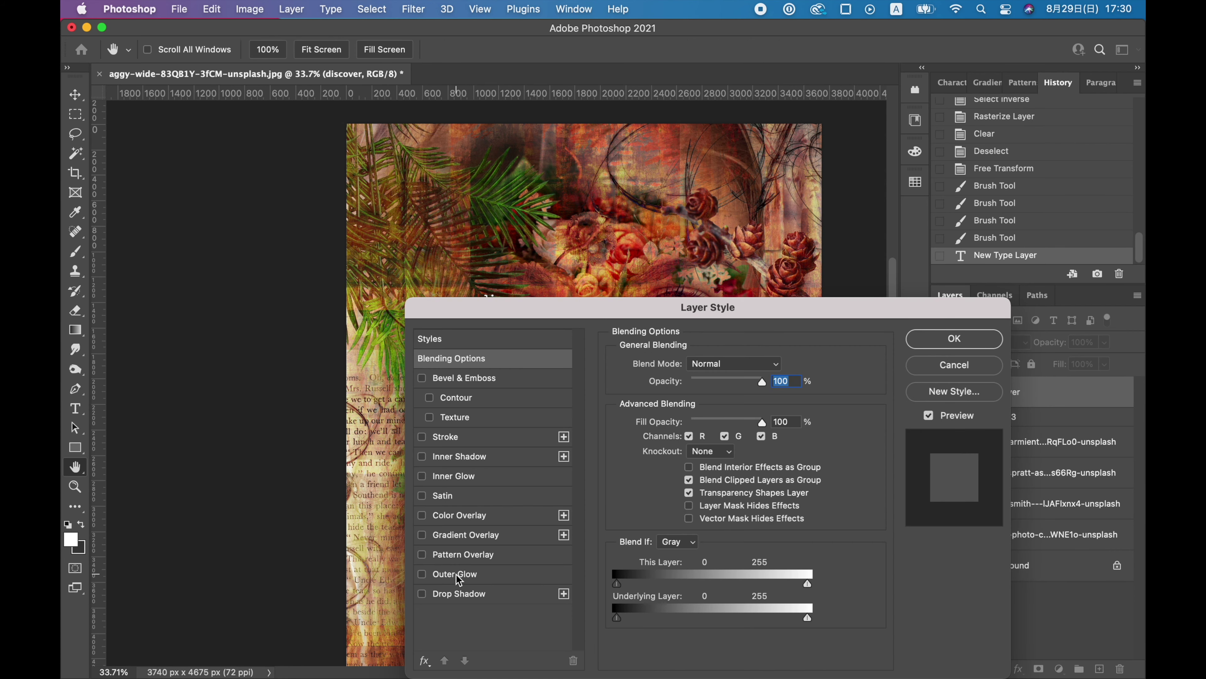
pyautogui.click(458, 594)
pyautogui.press('Return')
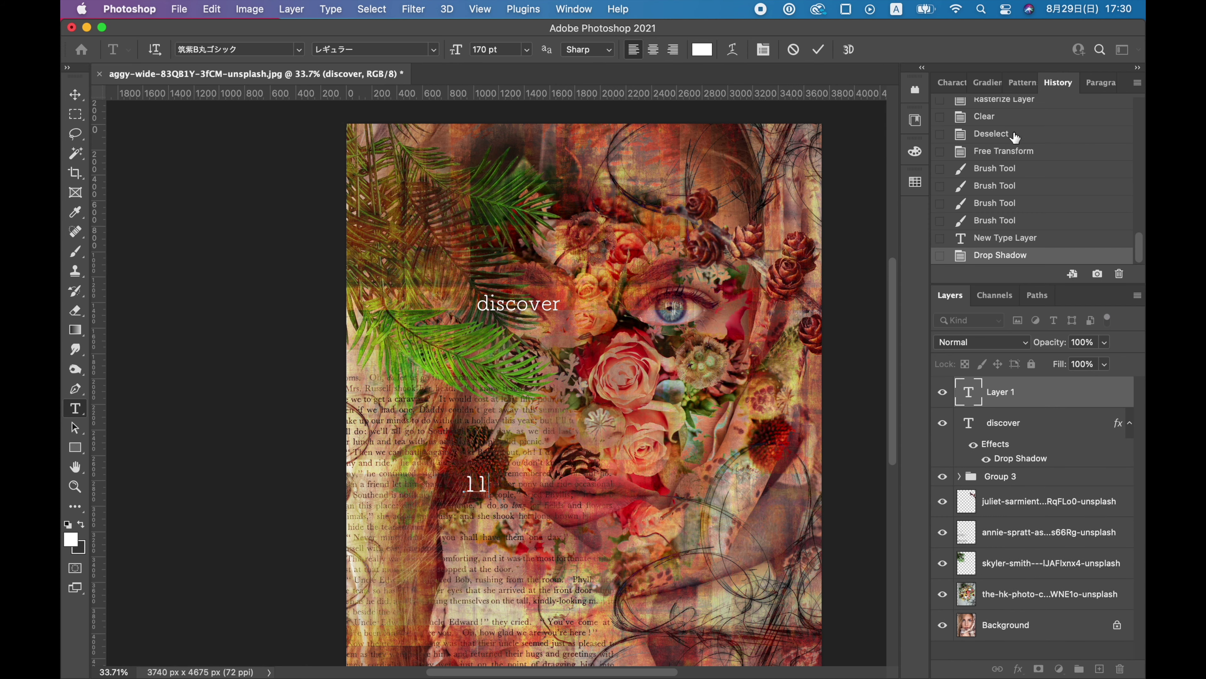
# Set the new '11' text layer in the Impact font.
pyautogui.click(284, 50)
pyautogui.scroll(-10, 268, 469)
pyautogui.click(263, 396)
pyautogui.click(77, 102)
pyautogui.press('t')
pyautogui.click(297, 51)
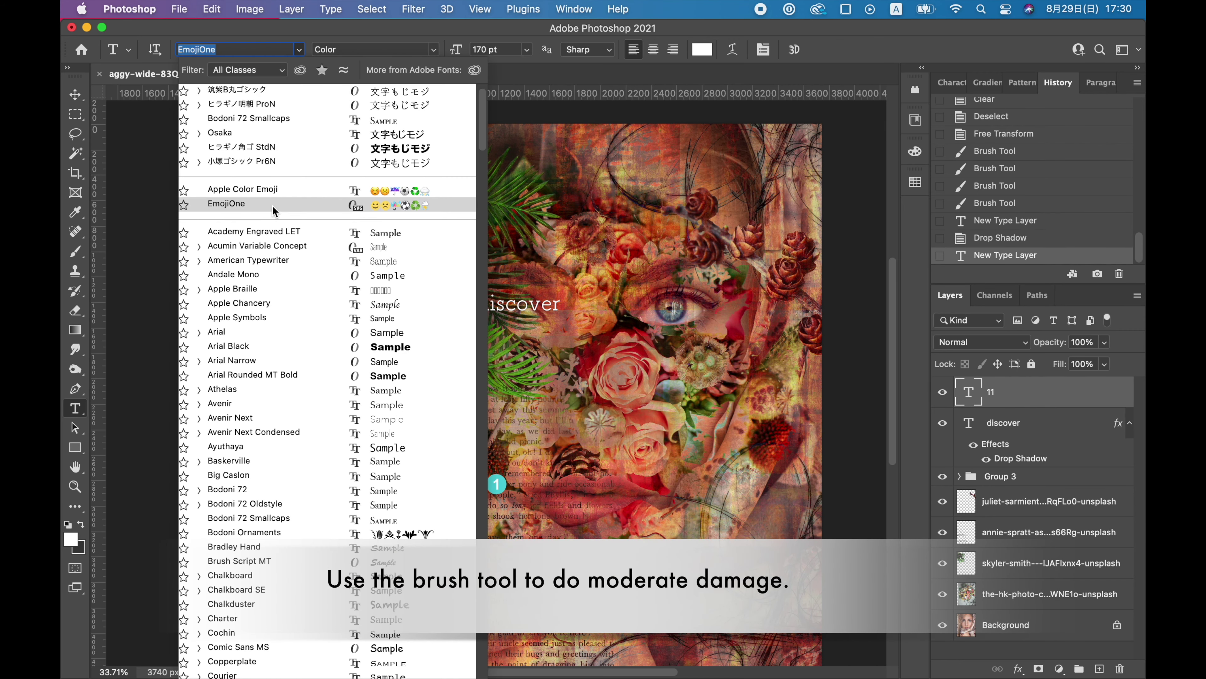
# Move the 11 over the roses and set it in ヒラギノ角ゴ StdN.
pyautogui.click(256, 332)
pyautogui.click(75, 94)
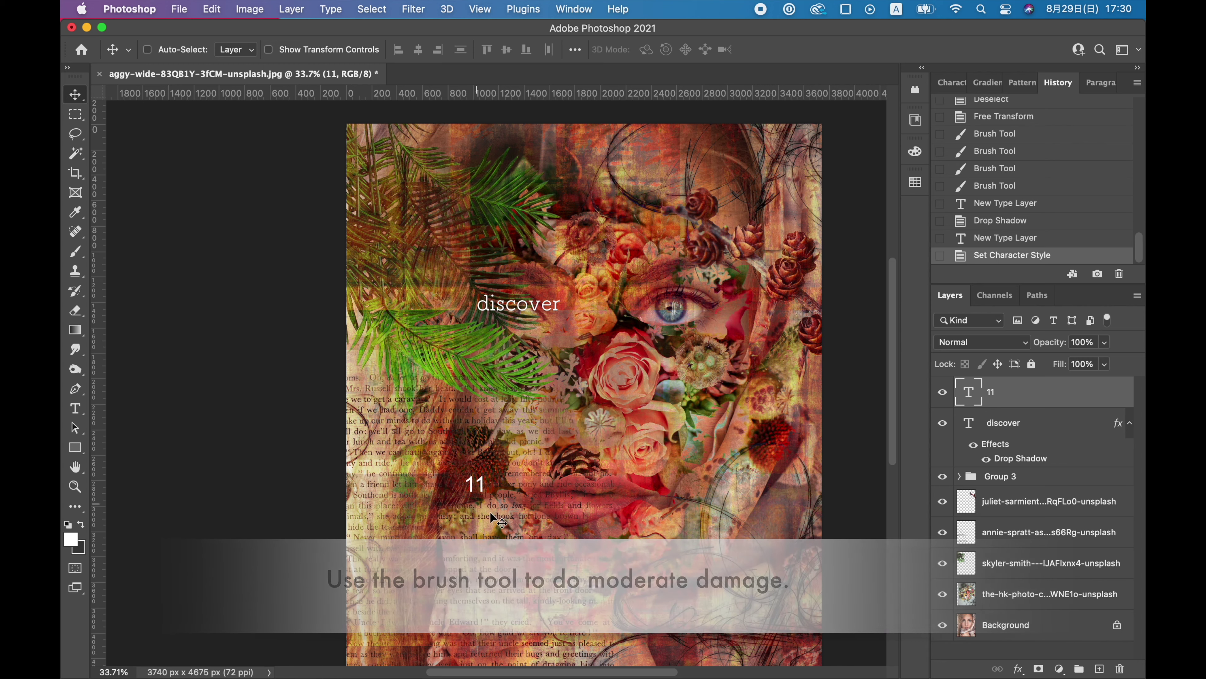
pyautogui.moveTo(475, 479); pyautogui.dragTo(703, 404)
pyautogui.click(297, 49)
pyautogui.press('Down')
pyautogui.press('Down')
pyautogui.press('Down')
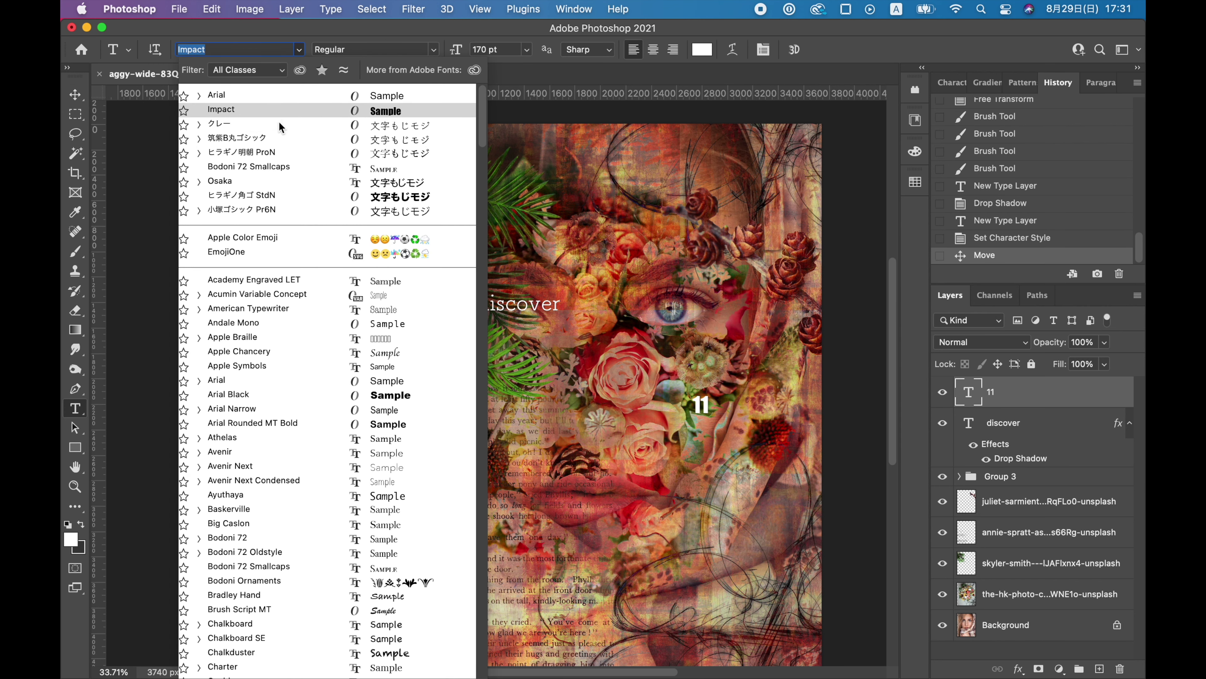
pyautogui.click(273, 196)
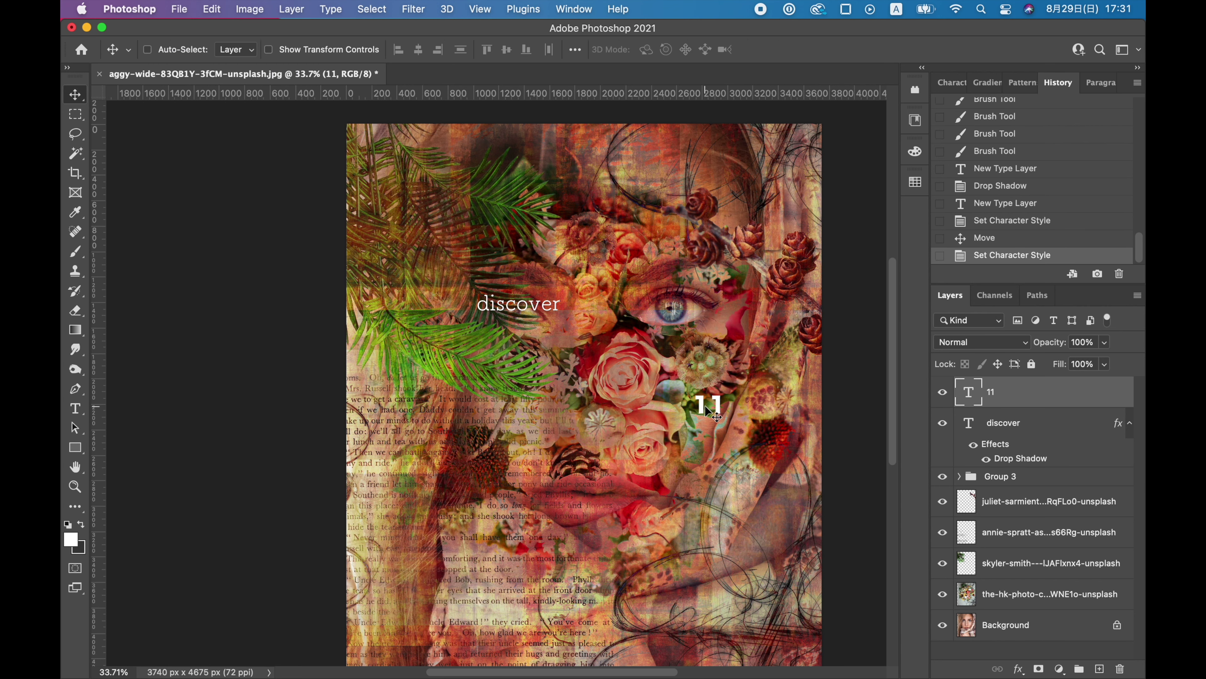
# Keep the 11 layer's blend mode at Normal.
pyautogui.click(1028, 345)
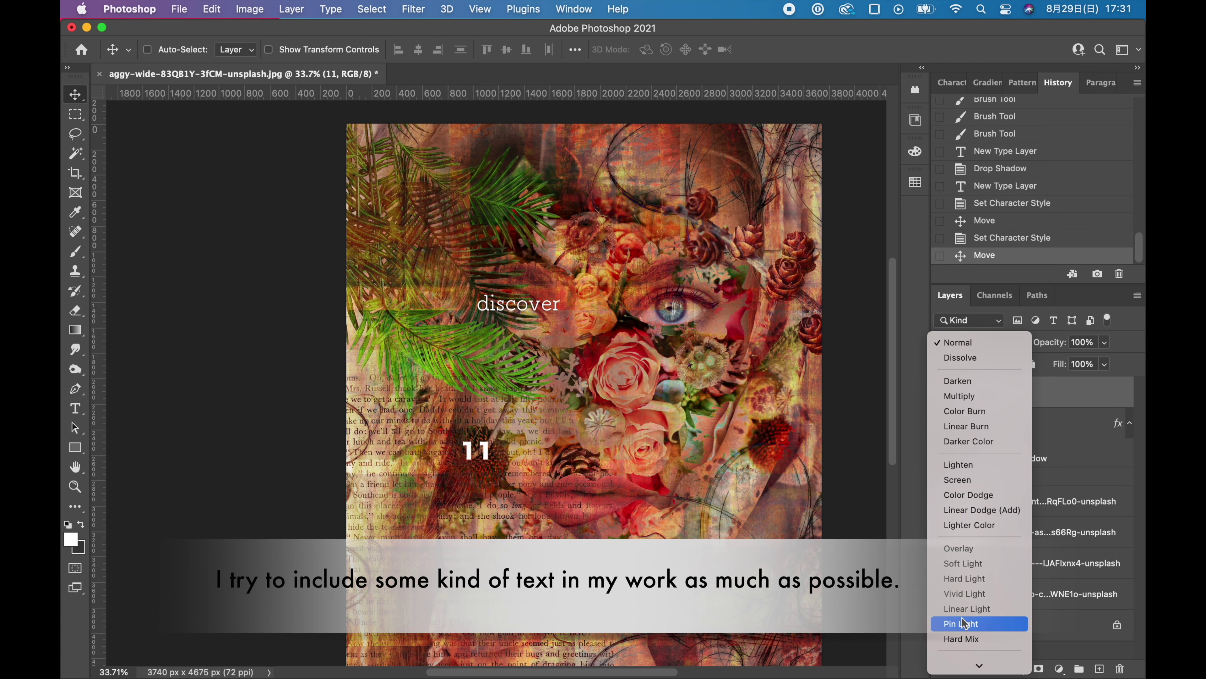
pyautogui.scroll(-5, 964, 623)
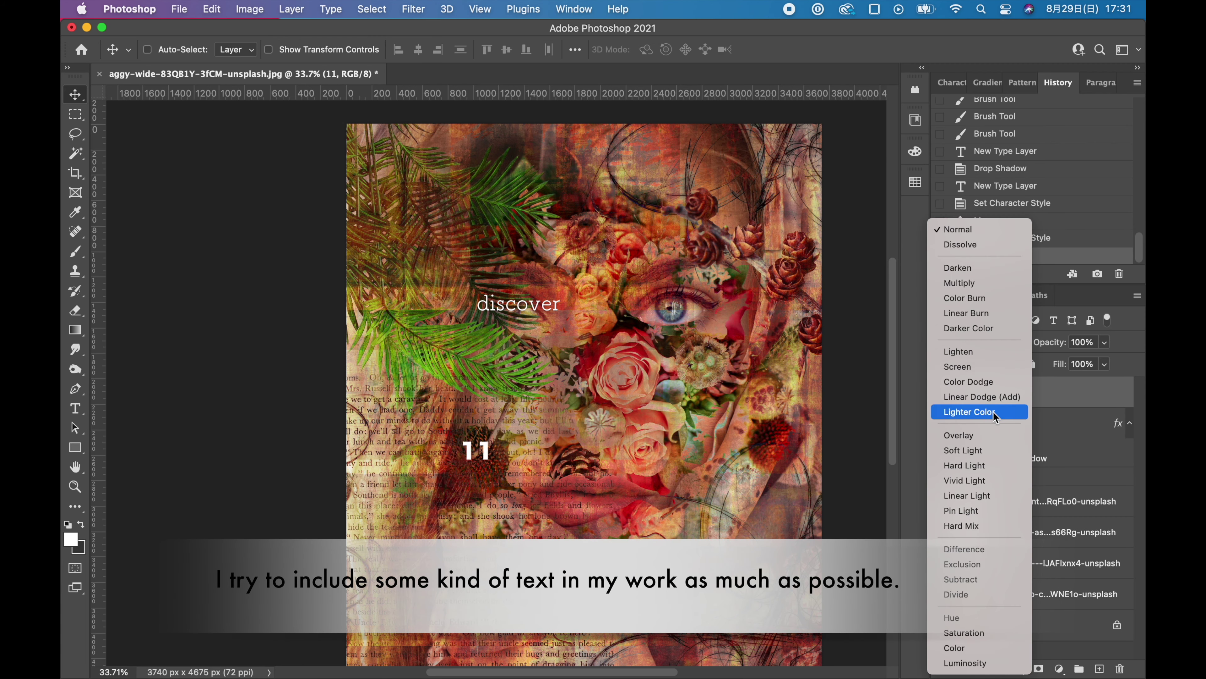
pyautogui.click(1055, 350)
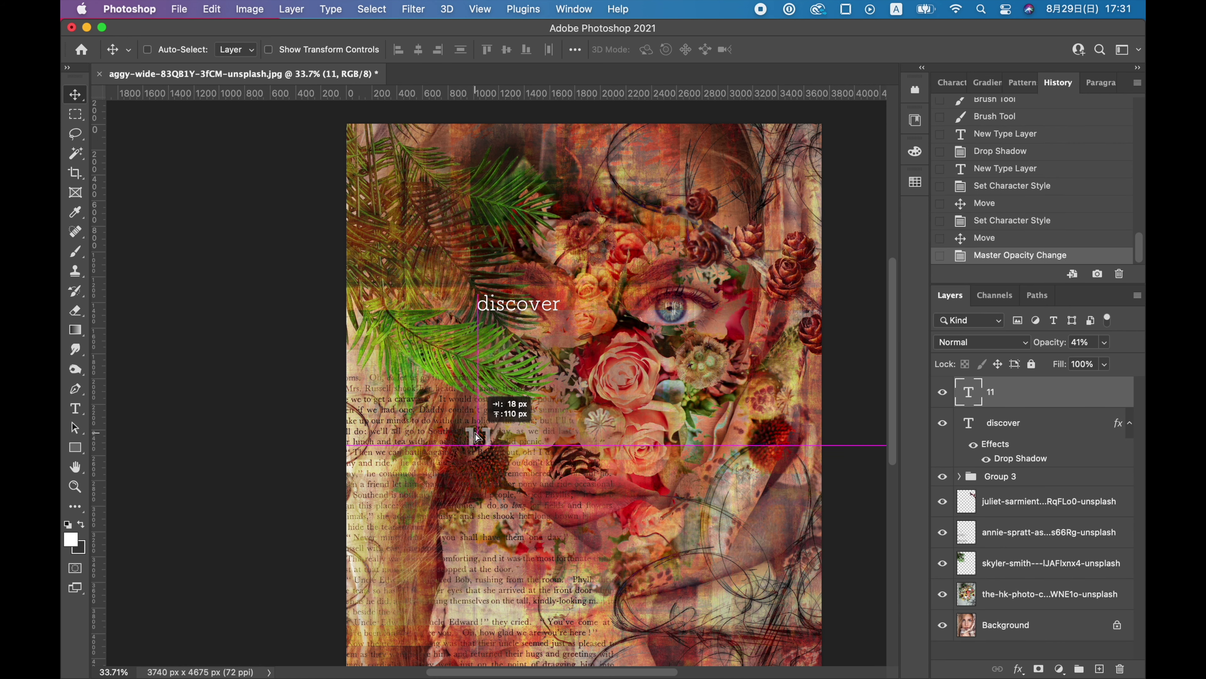
# Duplicate the 11 layer, edit the copy into 5, and move a duplicate right.
pyautogui.hotkey('ctrl', 'j')
pyautogui.doubleClick(449, 478)
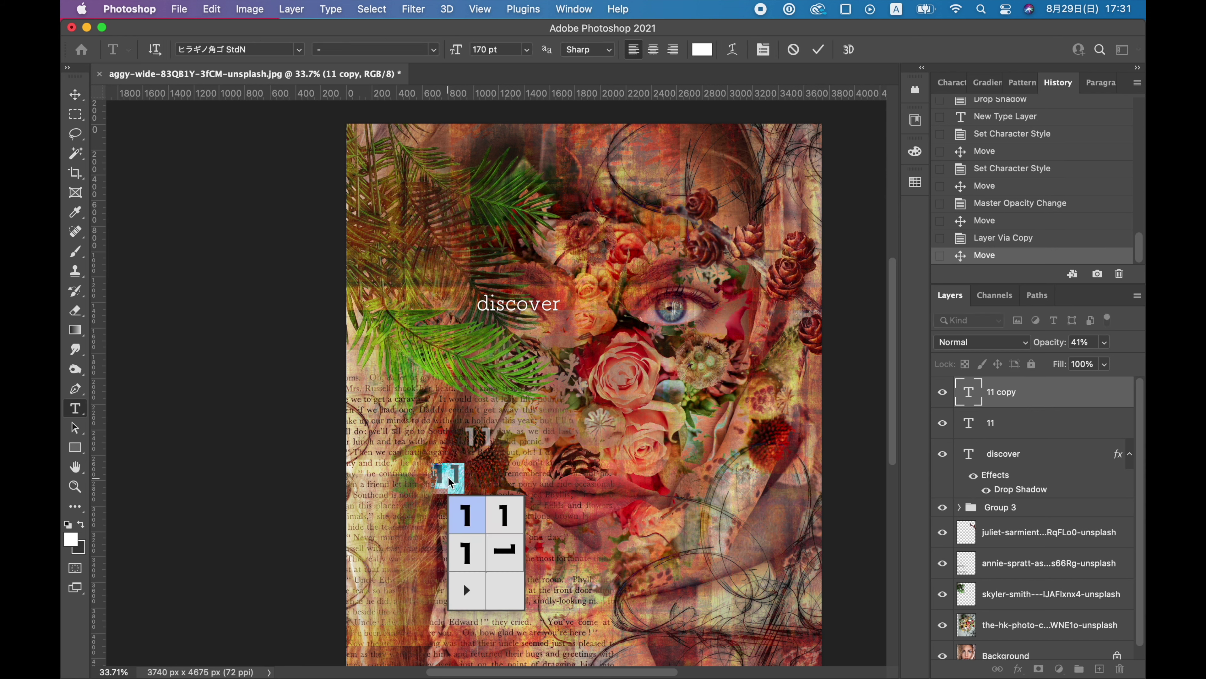
pyautogui.write('5')
pyautogui.press('super+j')
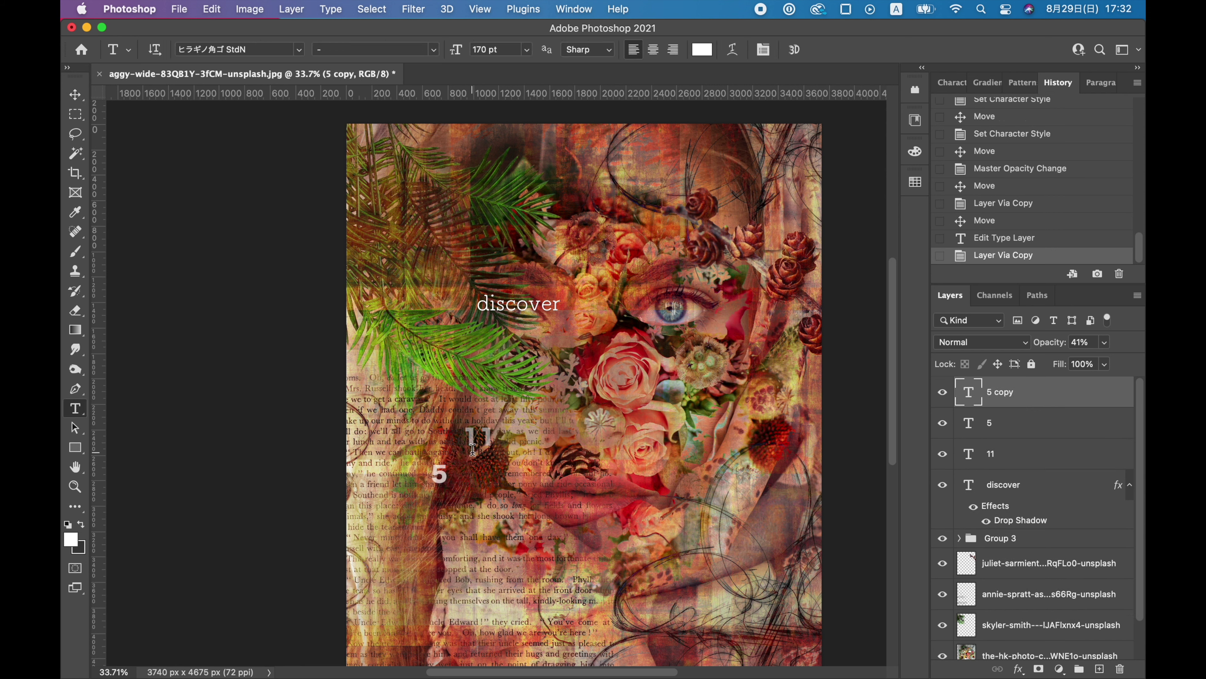
pyautogui.press('v')
pyautogui.moveTo(439, 476); pyautogui.dragTo(515, 487)
# Change the moved copy to B, then duplicate it down and left.
pyautogui.press('t')
pyautogui.doubleClick(505, 482)
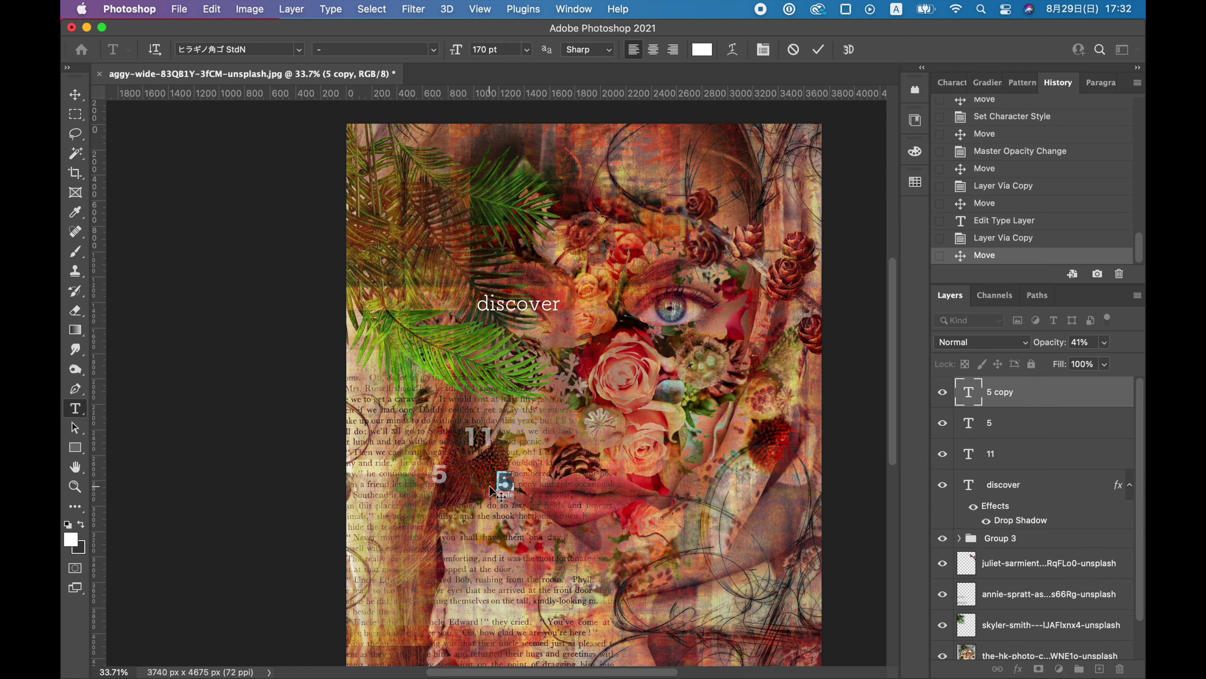
pyautogui.write('B')
pyautogui.press('super+Return')
pyautogui.press('super+j')
pyautogui.moveTo(506, 483); pyautogui.dragTo(467, 497)
# Change that copy to 2 and place a new 'e' mid-cluster.
pyautogui.doubleClick(467, 497)
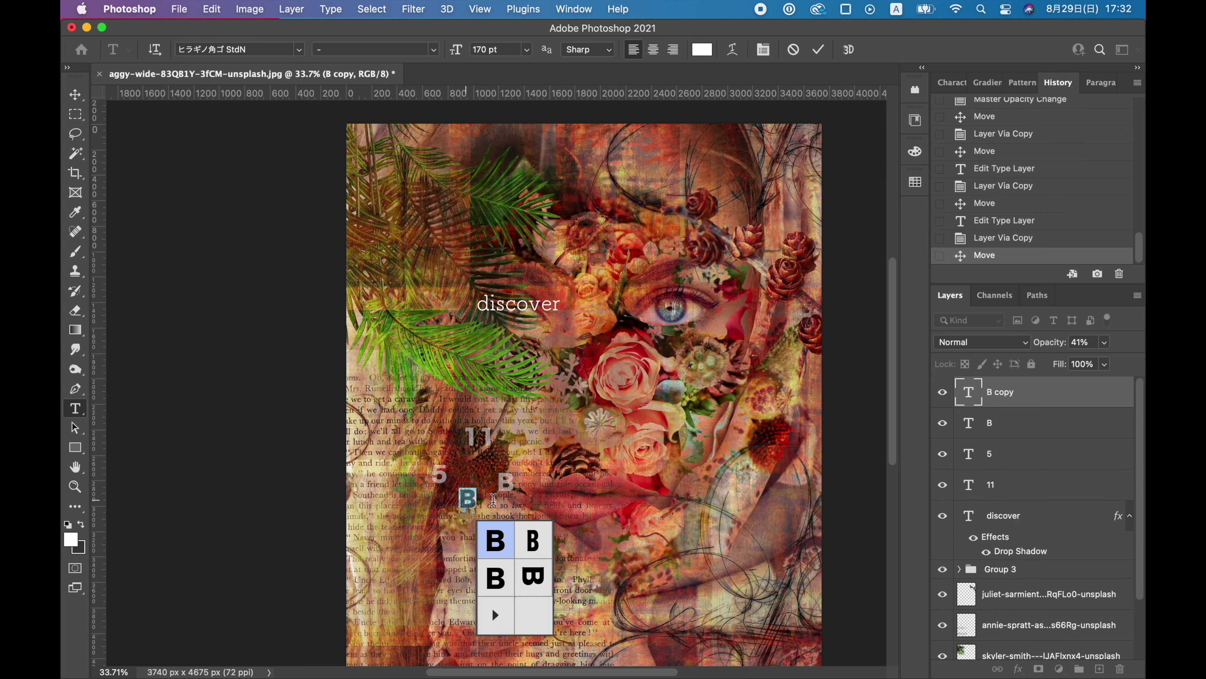
pyautogui.write('2')
pyautogui.press('super+Return')
pyautogui.click(562, 447)
pyautogui.press('super+Return')
pyautogui.press('v')
pyautogui.moveTo(562, 446); pyautogui.dragTo(472, 471)
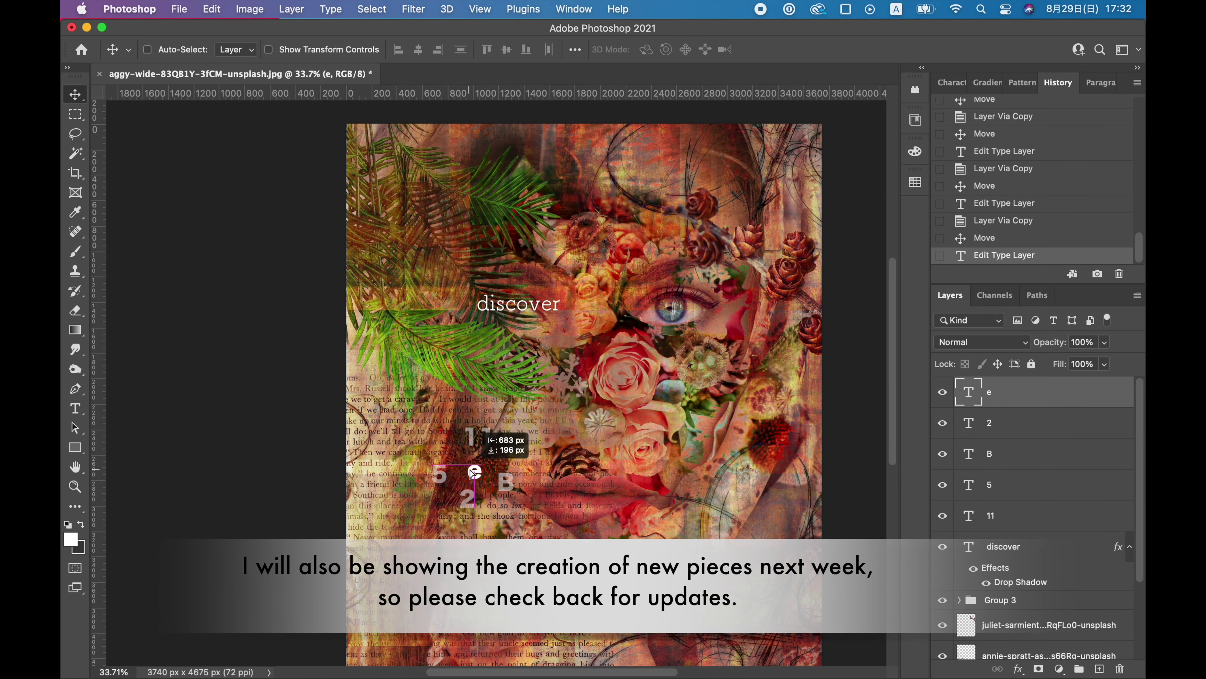
# Select the Background layer and set the foreground colour to green.
pyautogui.scroll(-5, 1082, 500)
pyautogui.click(1045, 647)
pyautogui.press('x')
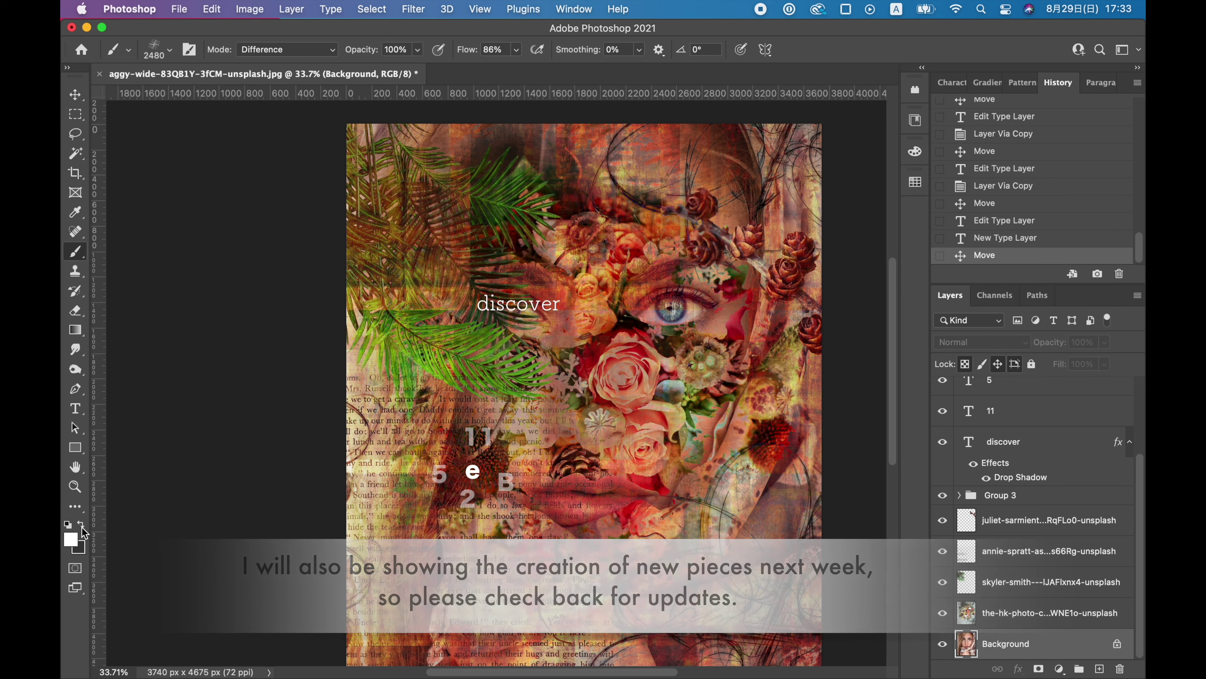
pyautogui.click(71, 539)
pyautogui.click(1022, 434)
# Paint two green patches at lower left with a soft round brush in Normal mode.
pyautogui.press('b')
pyautogui.click(161, 49)
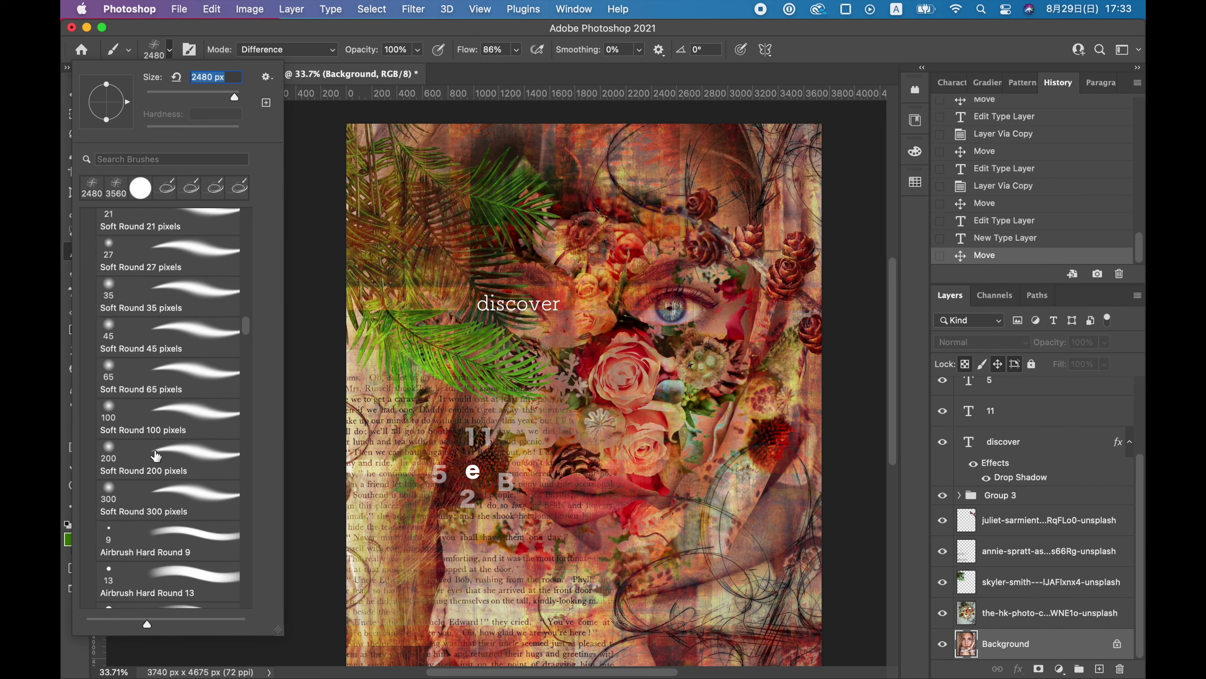
pyautogui.scroll(-5, 157, 333)
pyautogui.click(413, 541)
pyautogui.click(285, 49)
pyautogui.click(257, 12)
pyautogui.hotkey('ctrl', 'z')
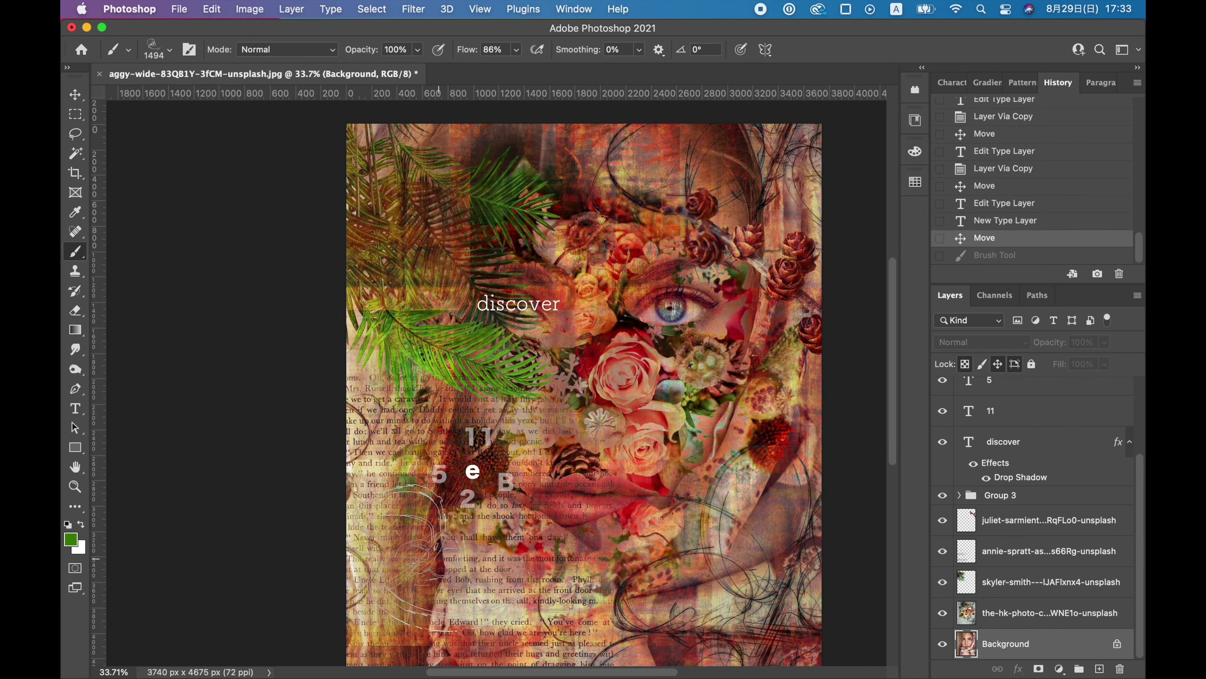
pyautogui.click(413, 542)
pyautogui.click(811, 573)
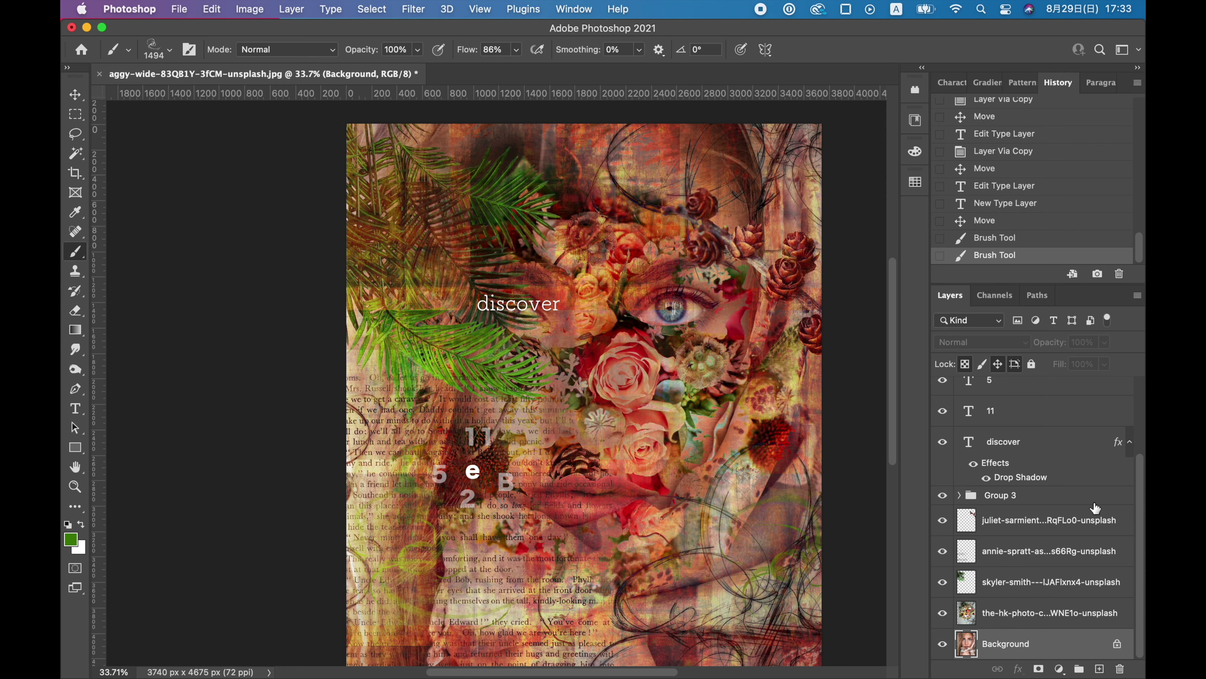